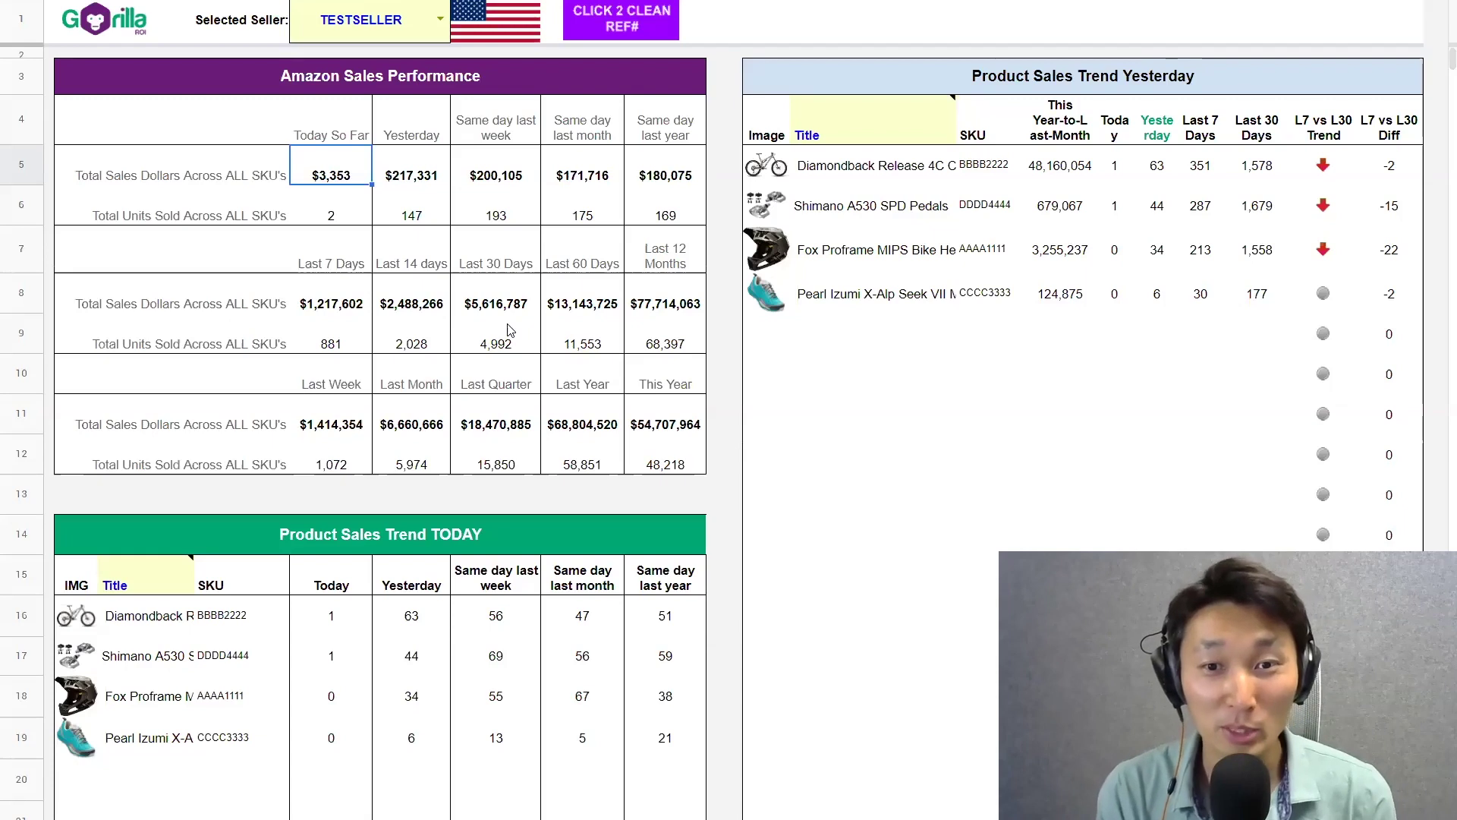
Point out the This Year total and the period headers on the dashboard, then go to the raw SKU data sheet
click(666, 428)
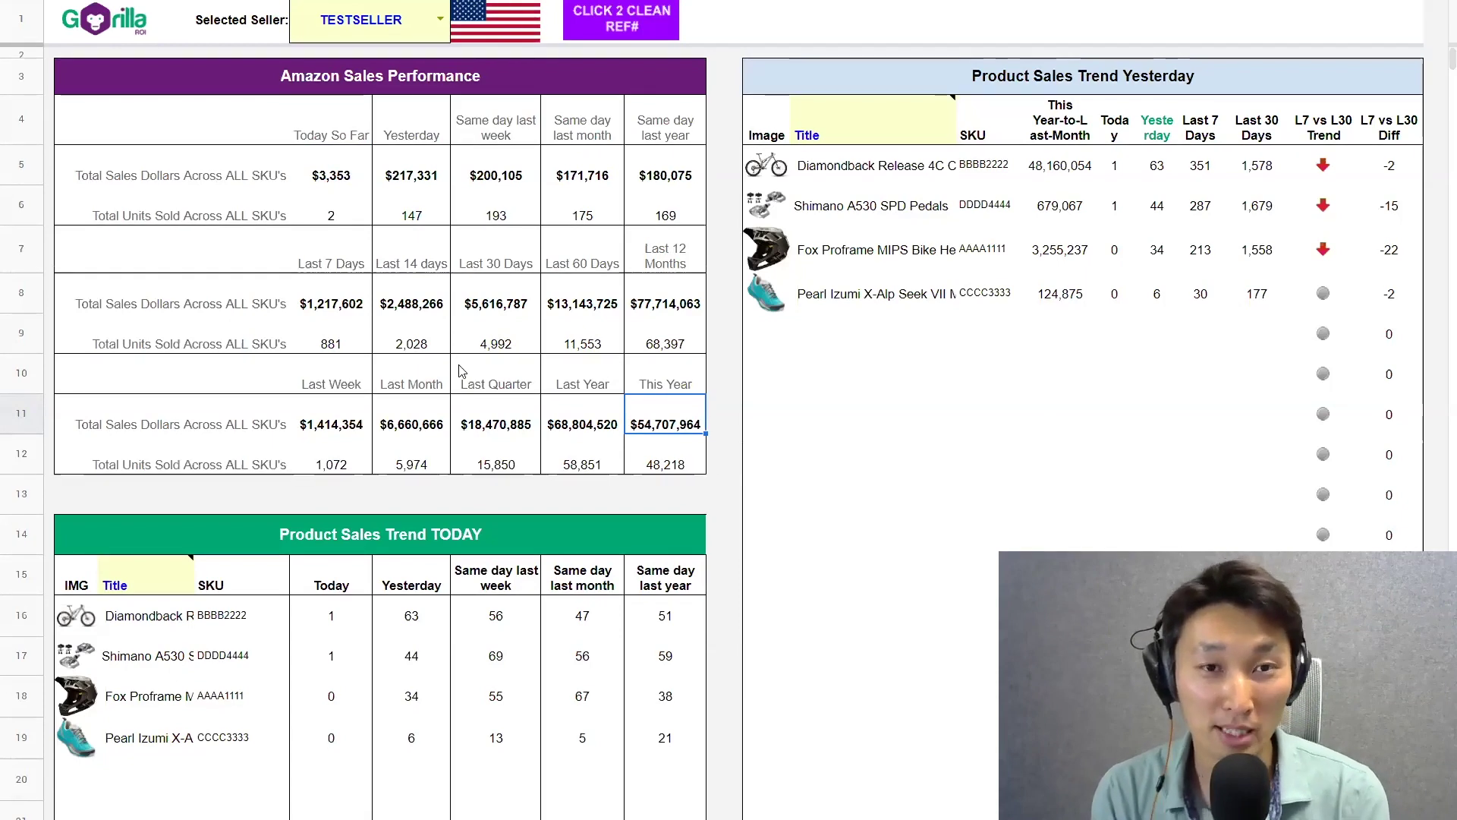
click(326, 118)
drag(327, 118, 645, 139)
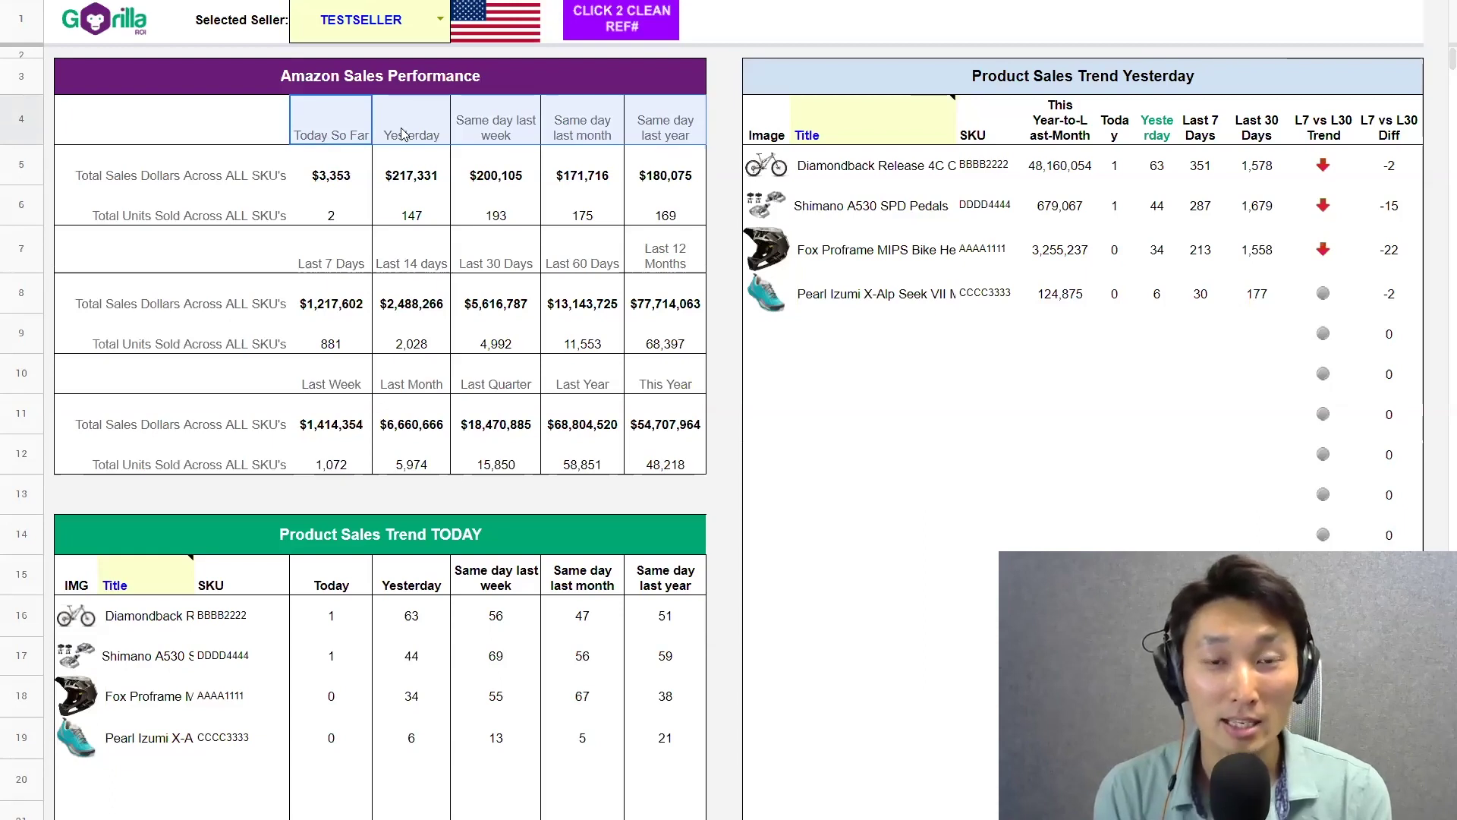
click(412, 258)
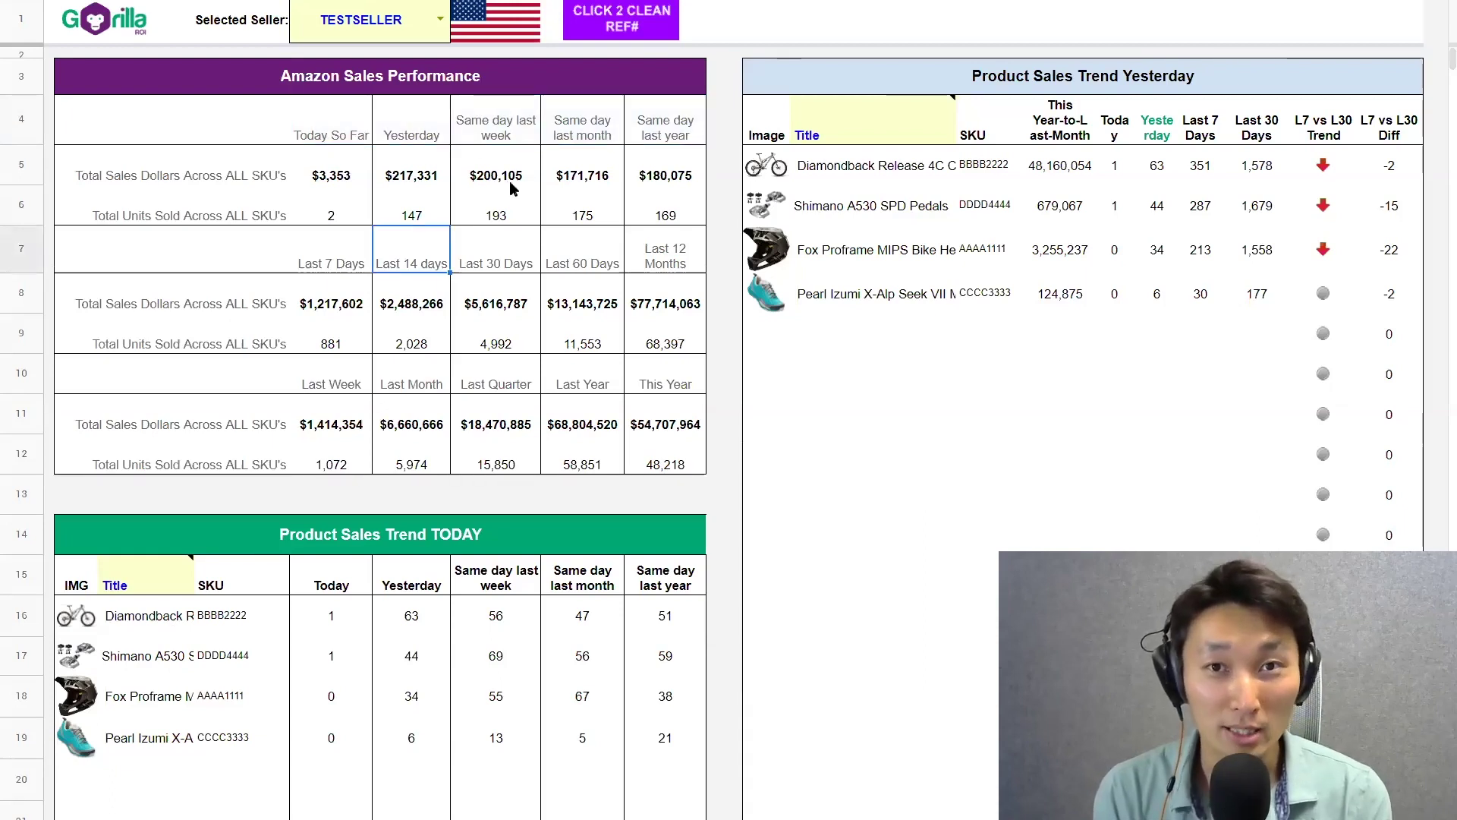
key(Up)
key(Up)
key(Up)
key(Left)
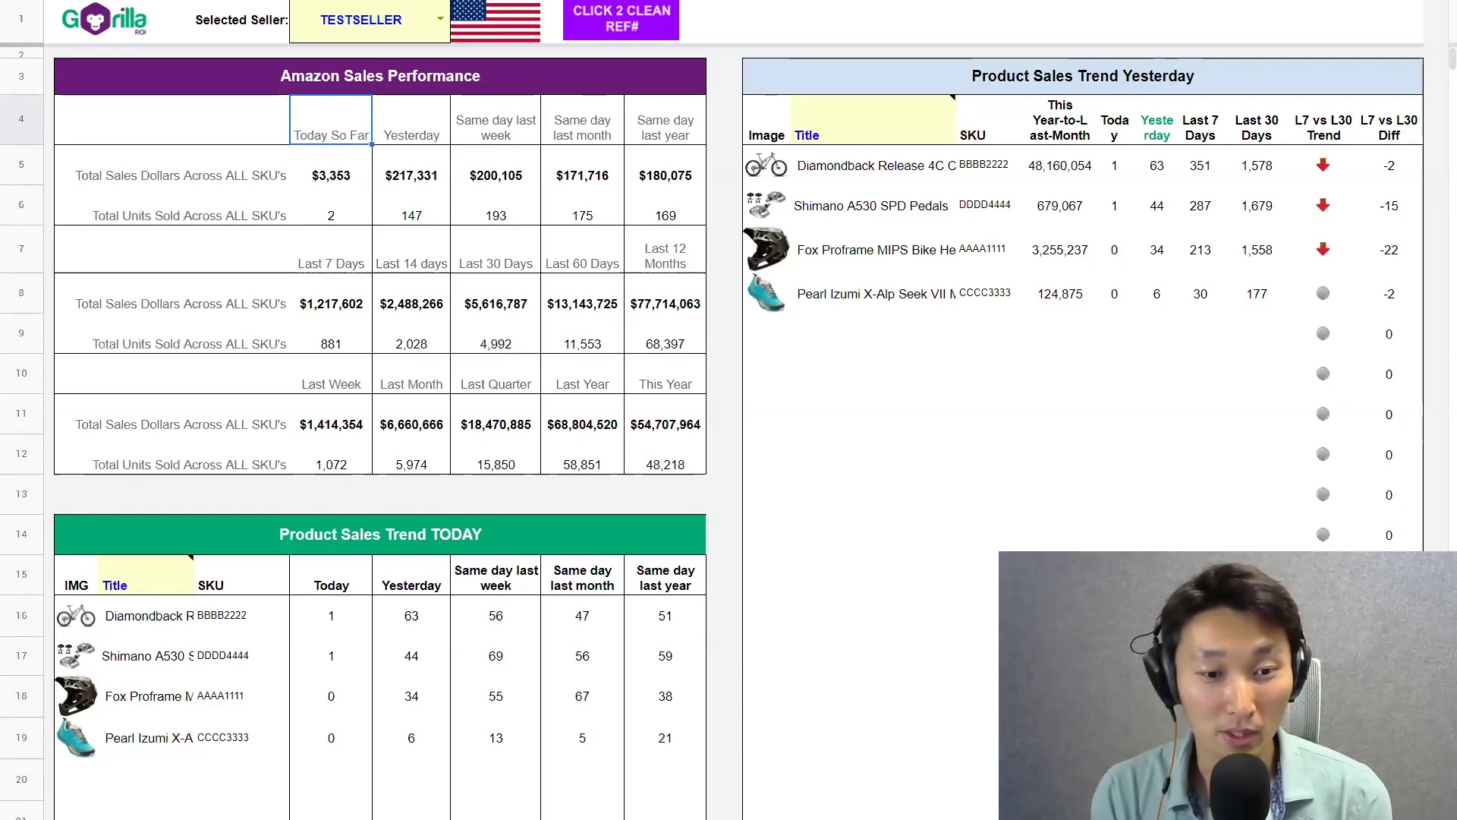
click(237, 798)
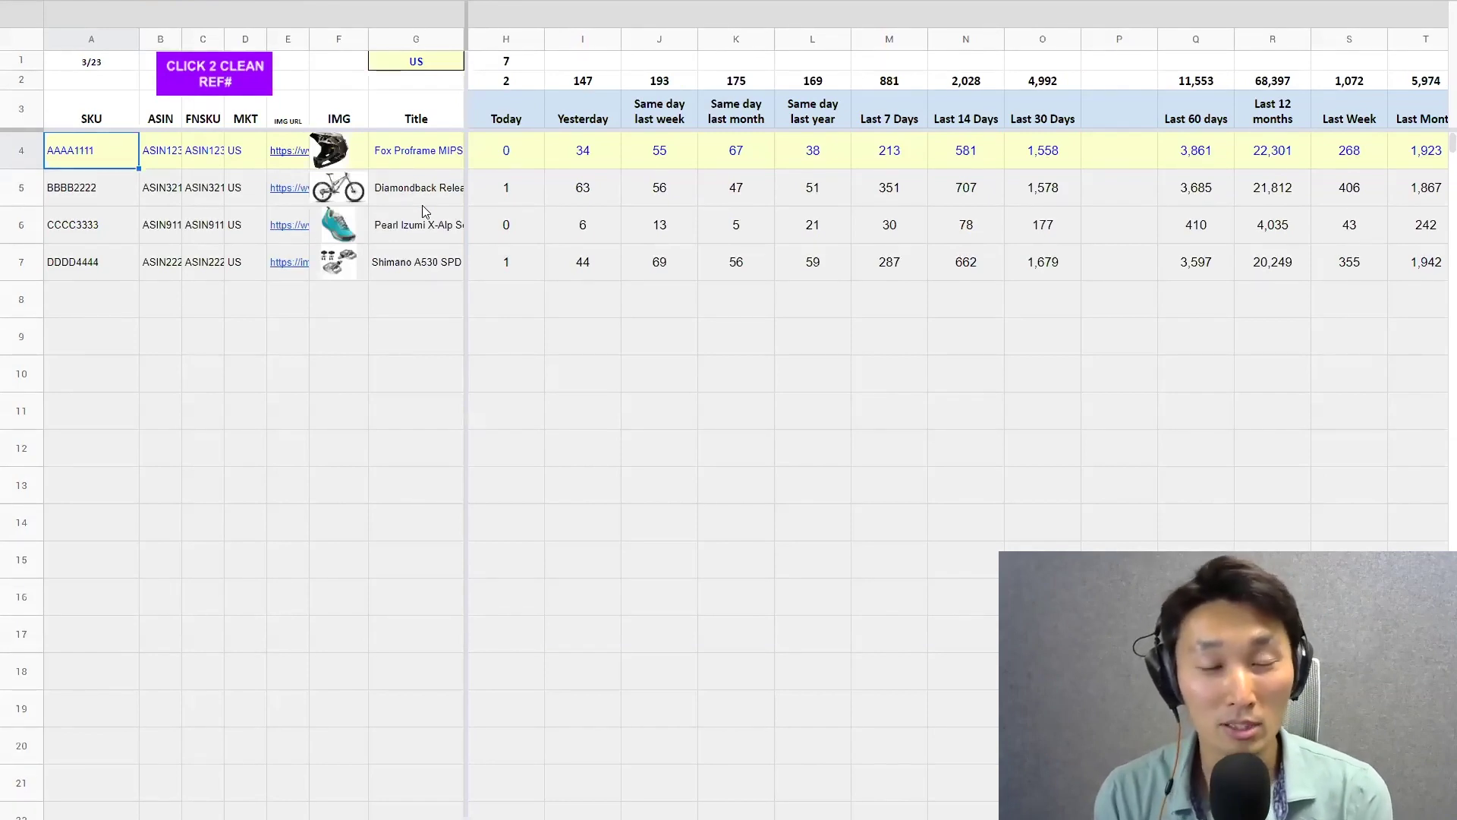
Open H4's Today units formula for SKU AAAA1111 and expand the GORILLA_SALESCOUNT argument help
click(495, 152)
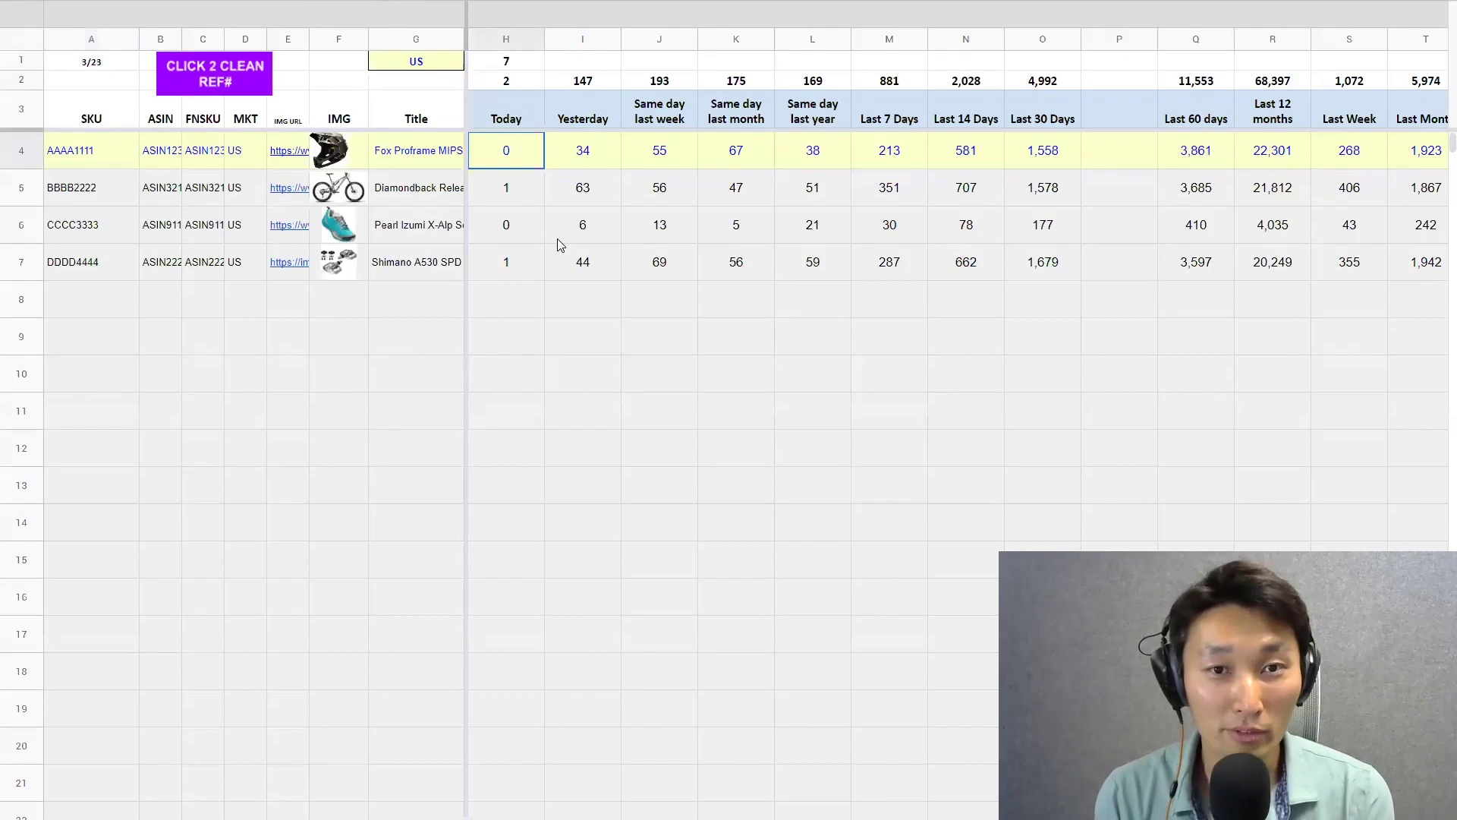
key(Right)
key(Right)
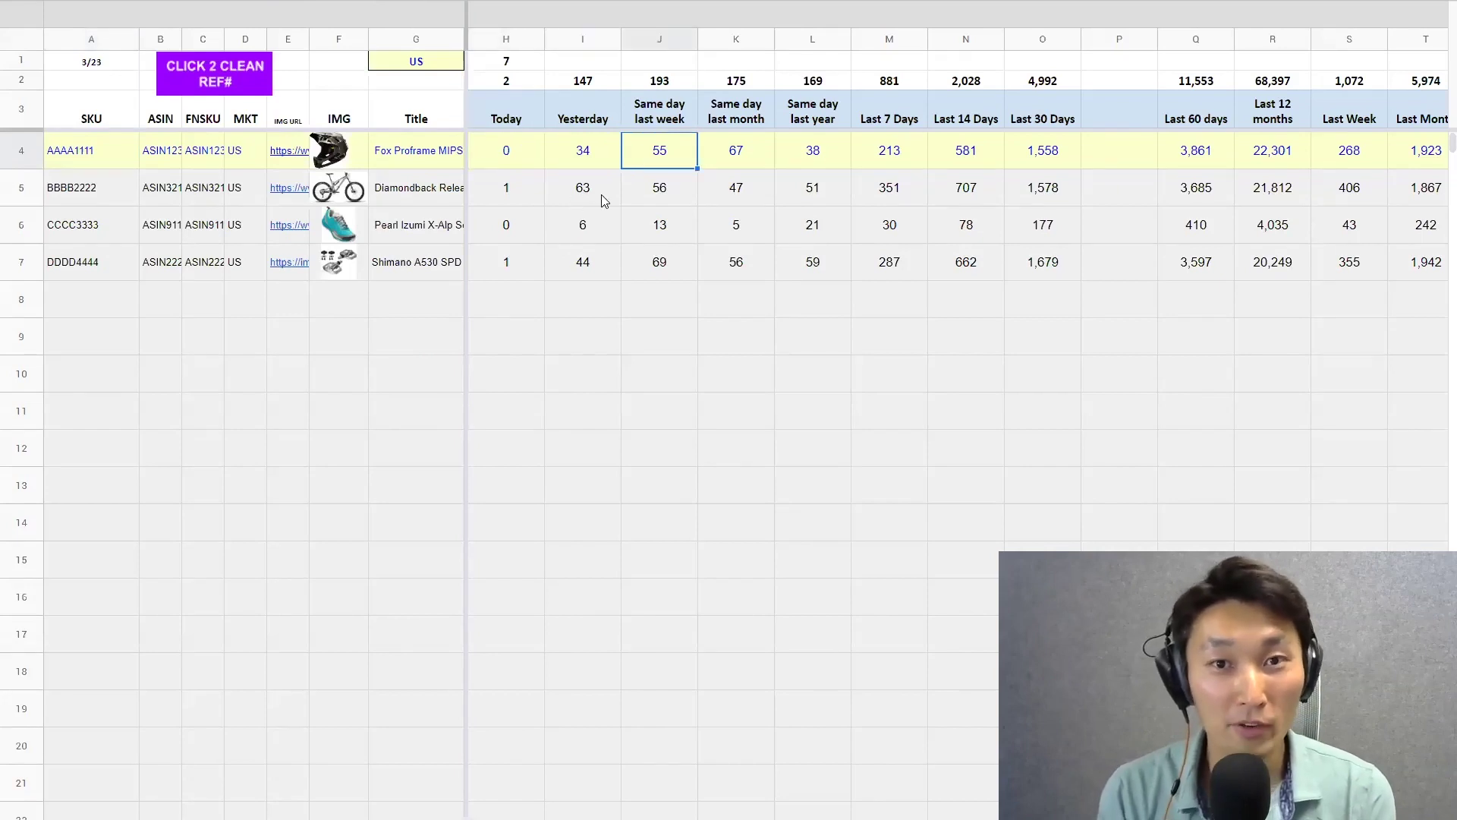
key(Left)
key(Left)
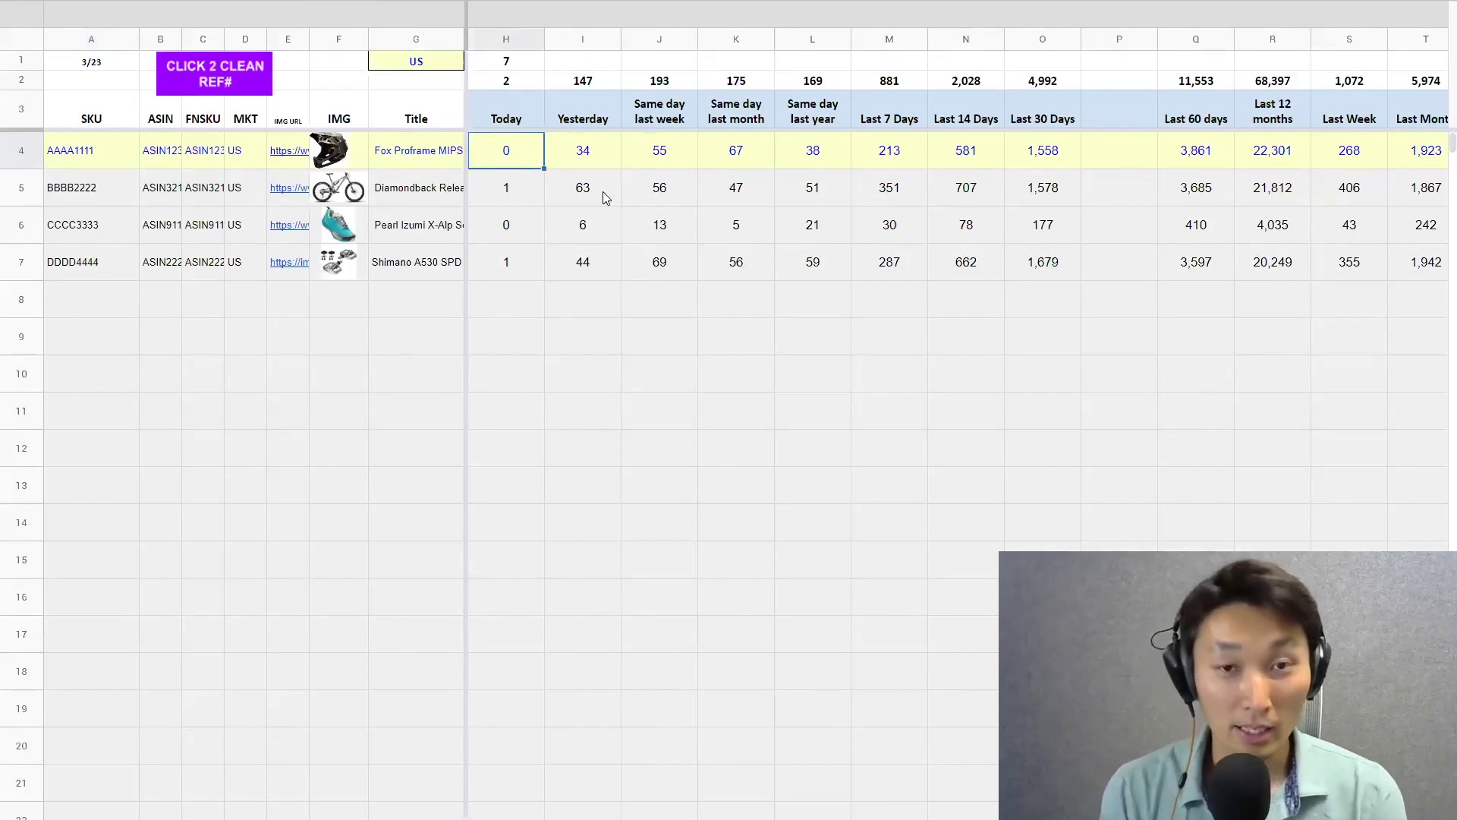
key(Return)
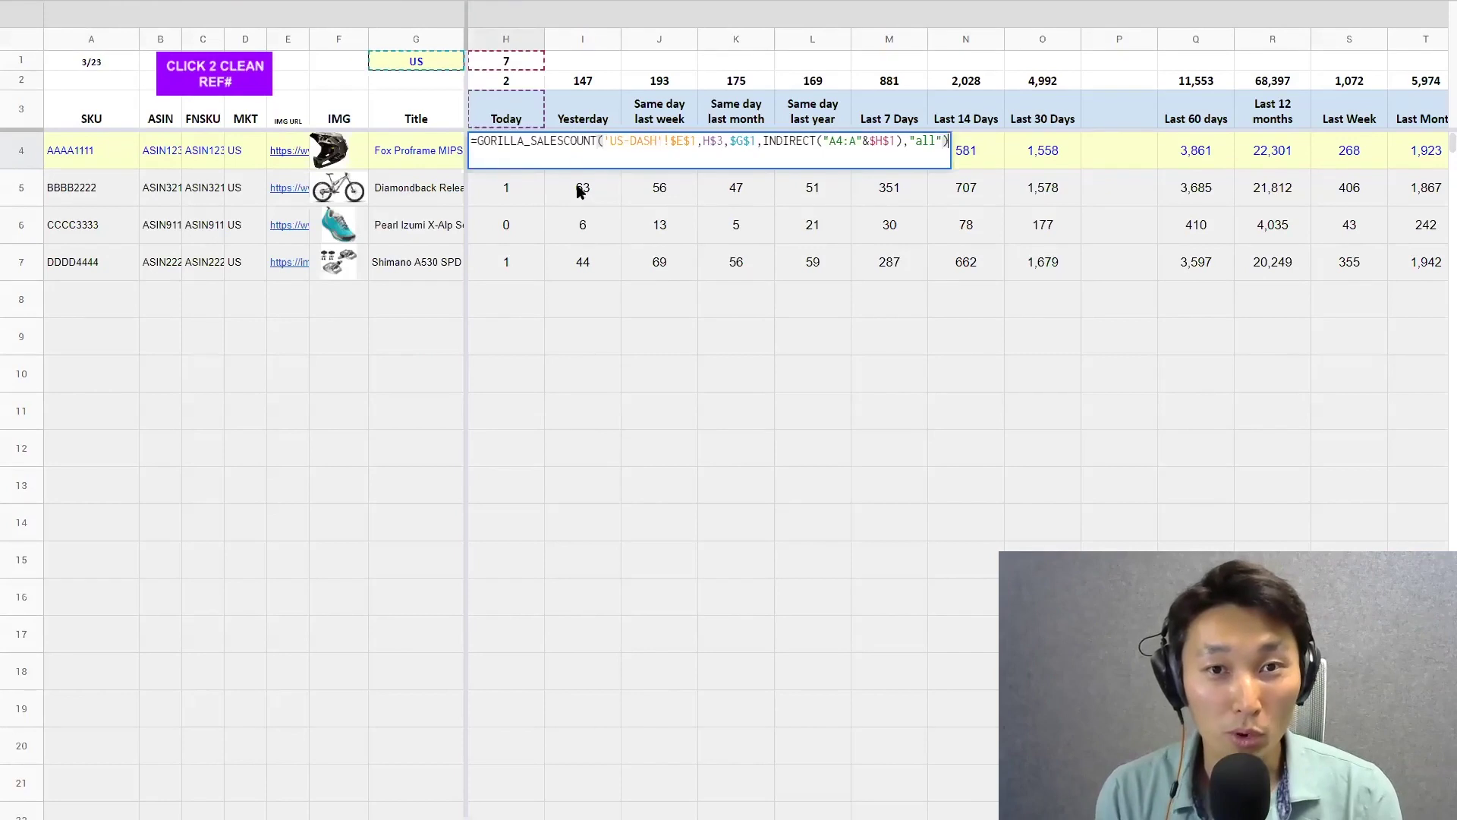
click(571, 142)
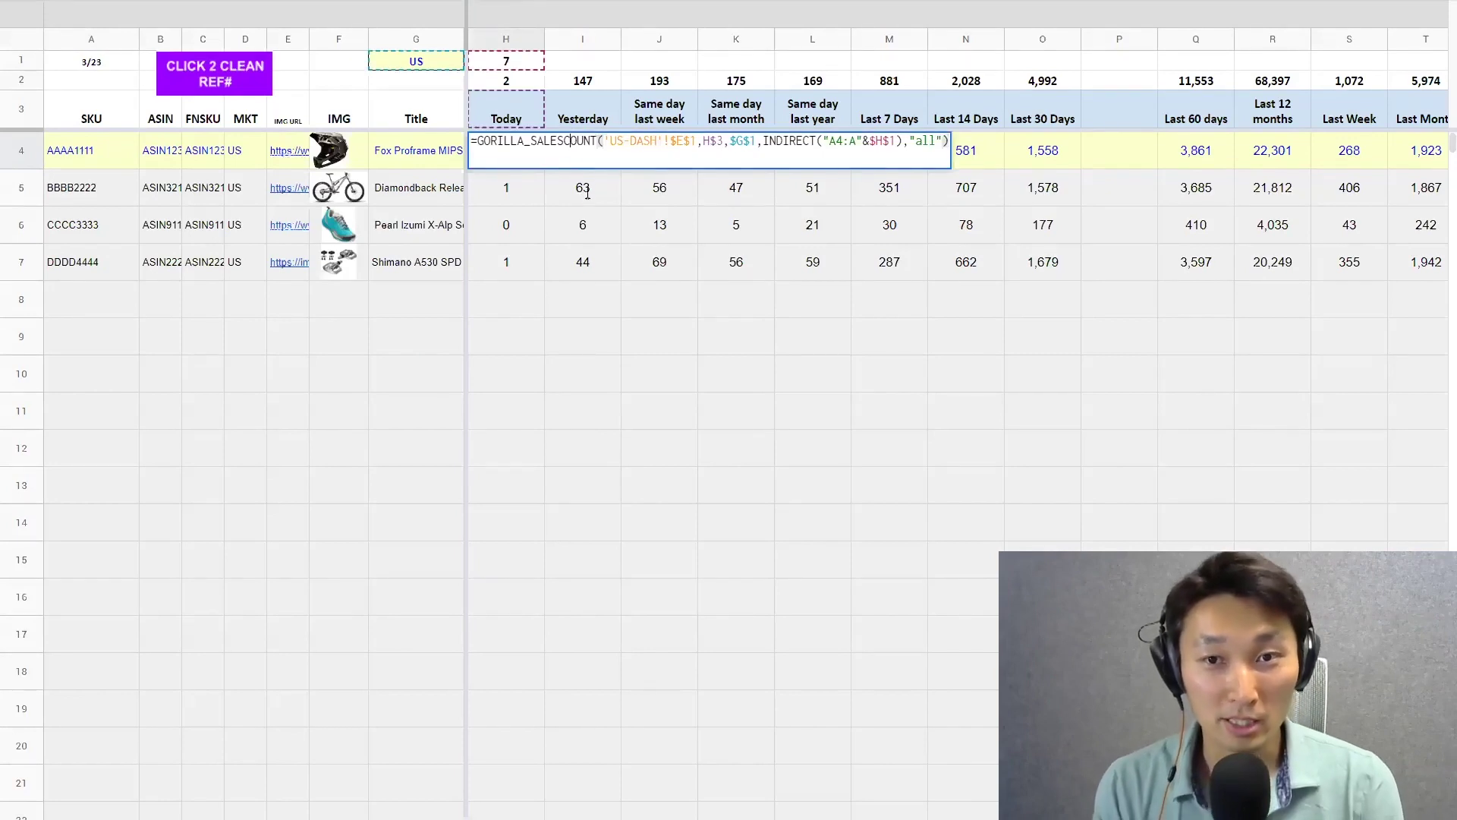
click(633, 156)
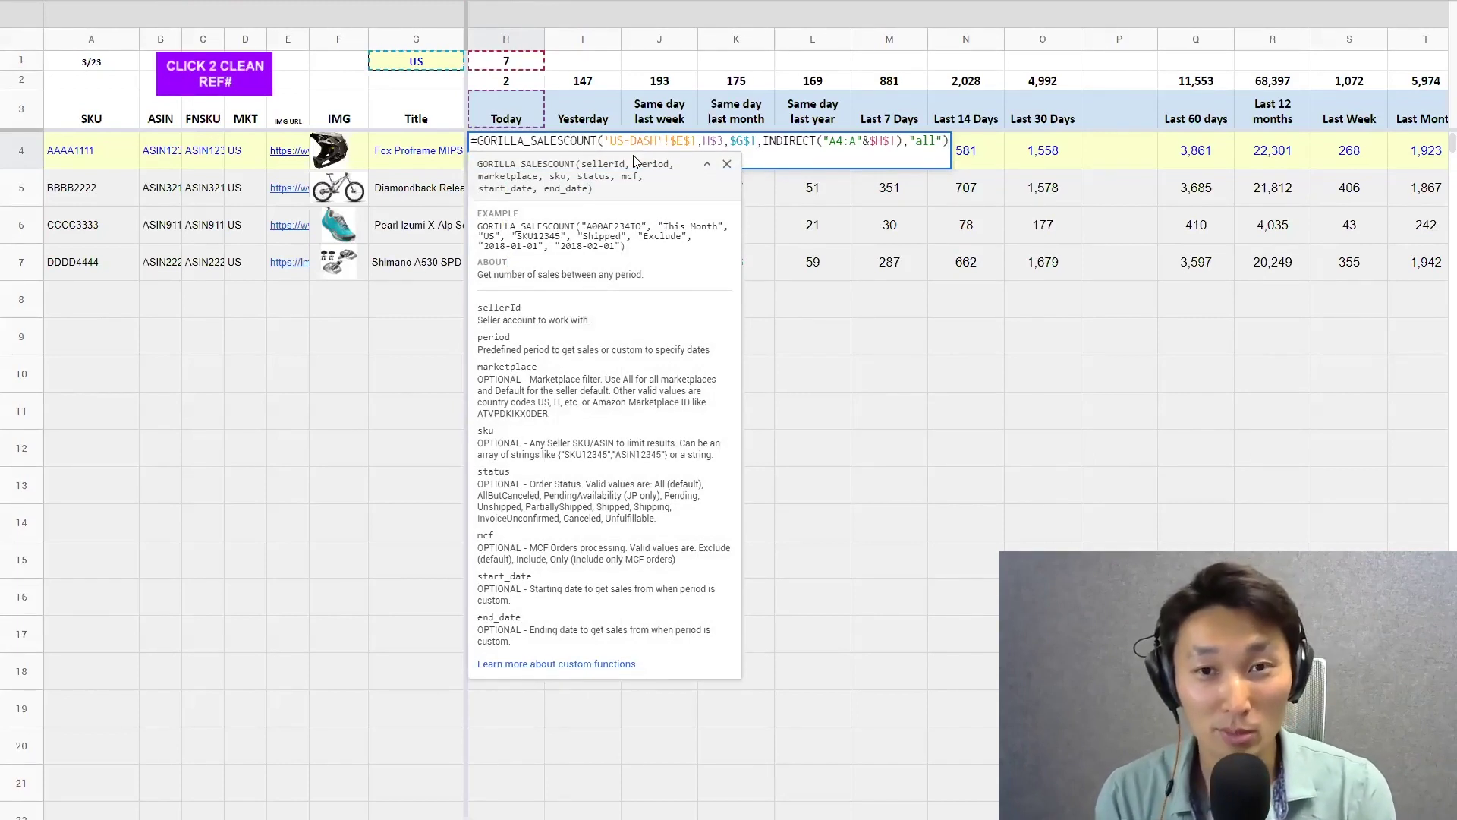
Delete all H4 arguments after 'US-DASH'!$E$1, re-pasting that seller reference and erasing the stray 'today' text
click(703, 141)
drag(780, 142, 949, 142)
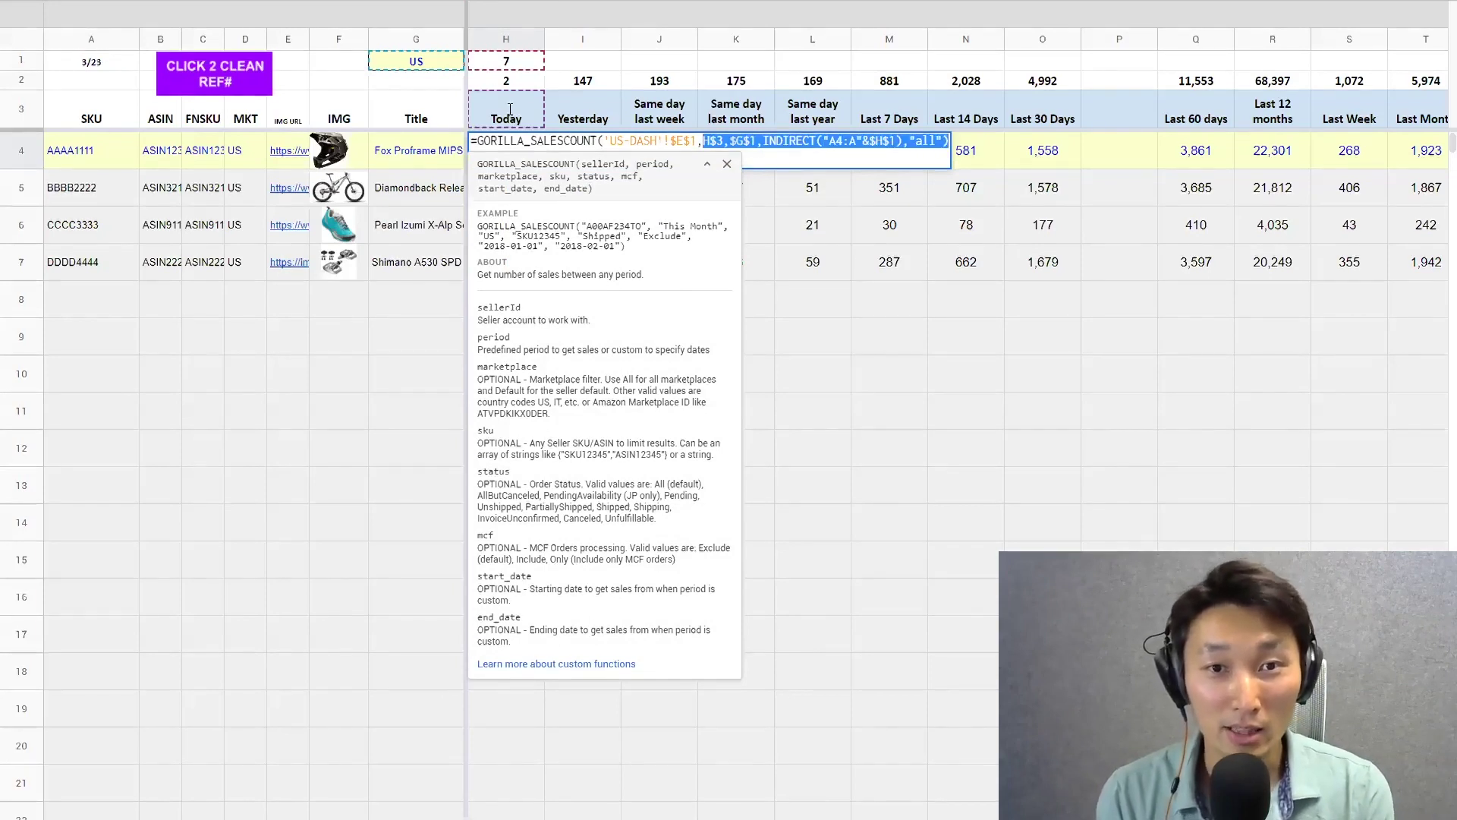
key(BackSpace)
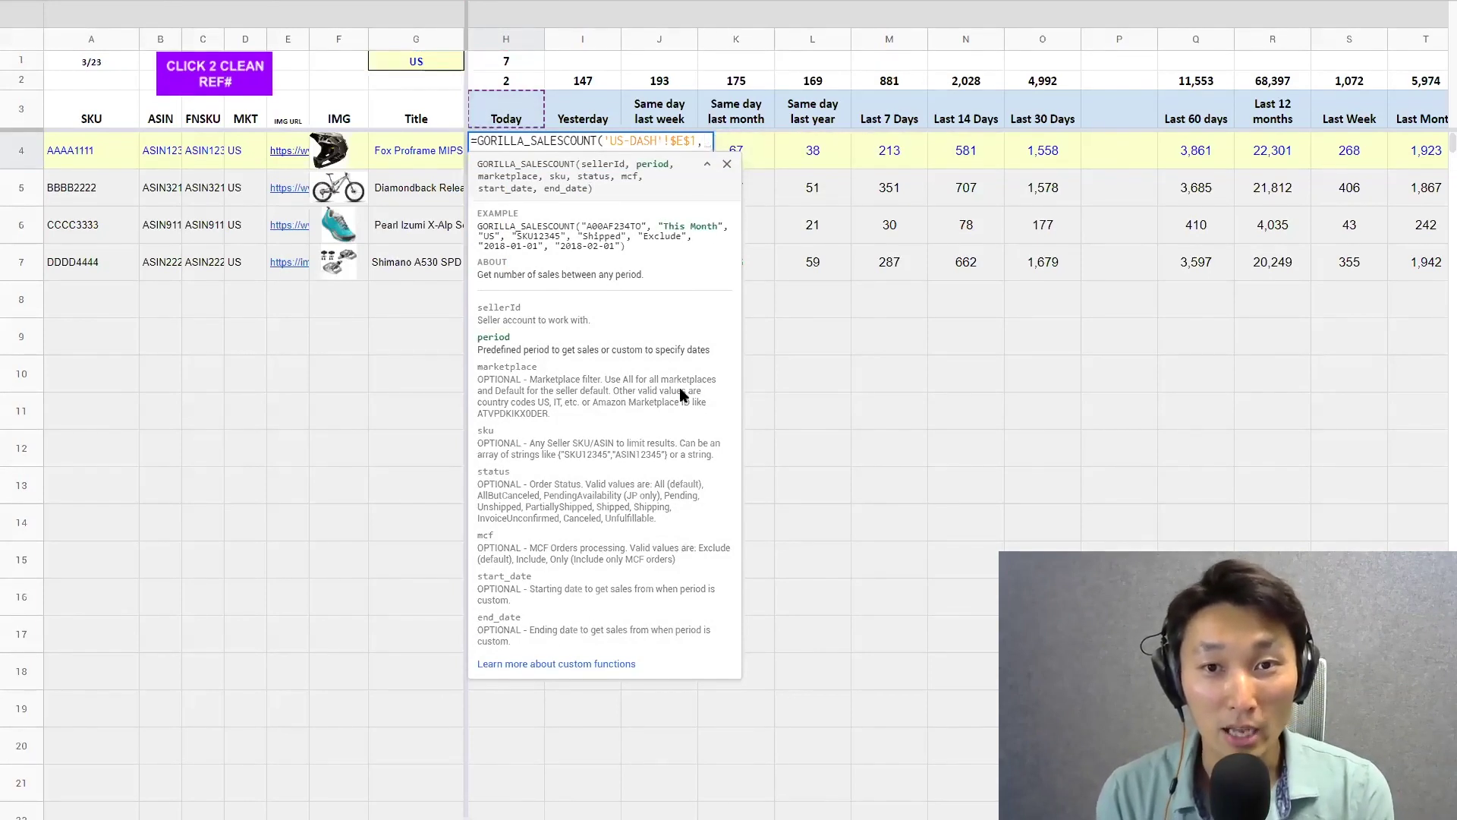
click(606, 141)
drag(621, 141, 702, 142)
key(ctrl+c)
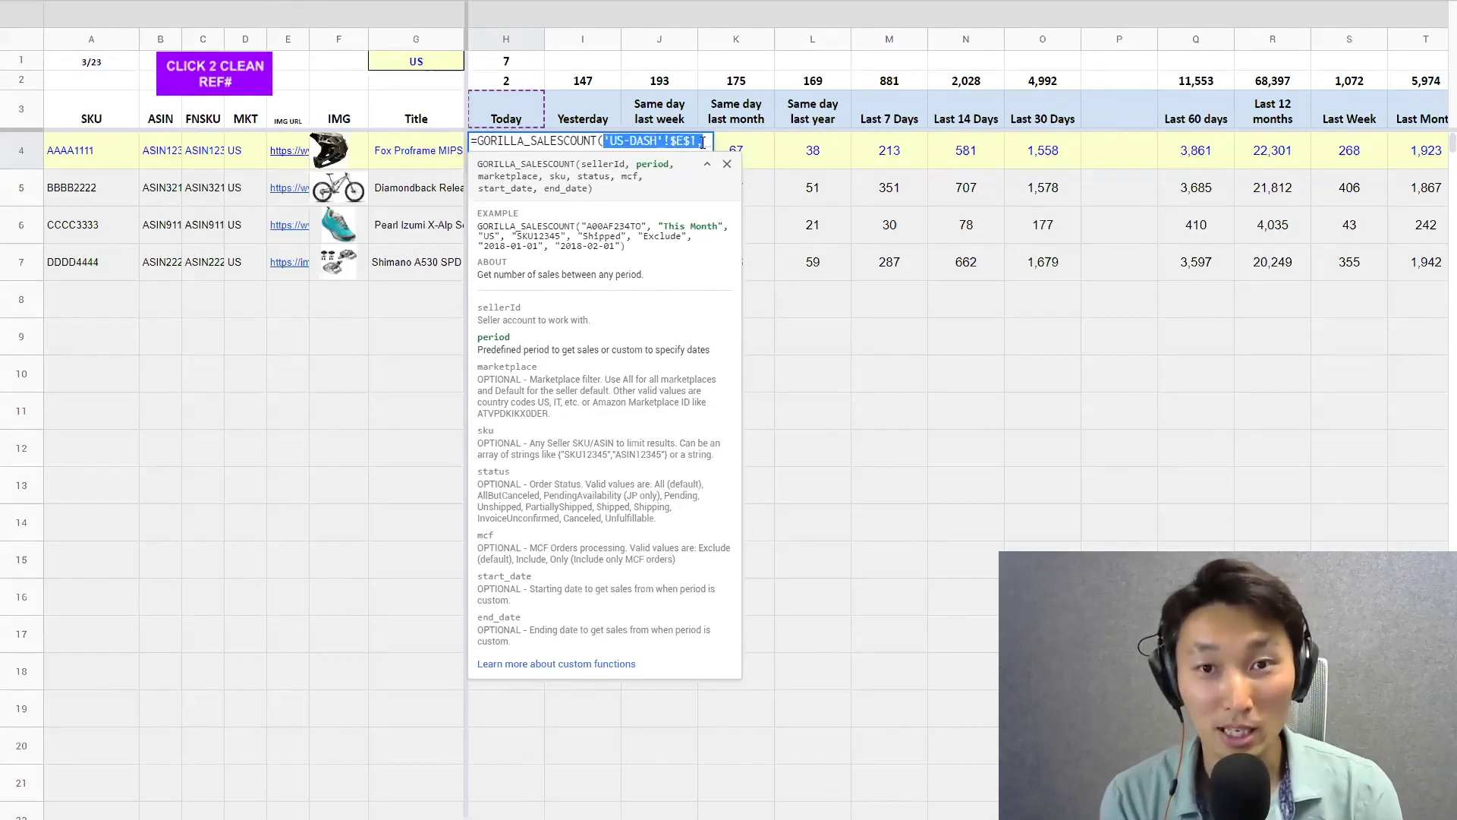
key(BackSpace)
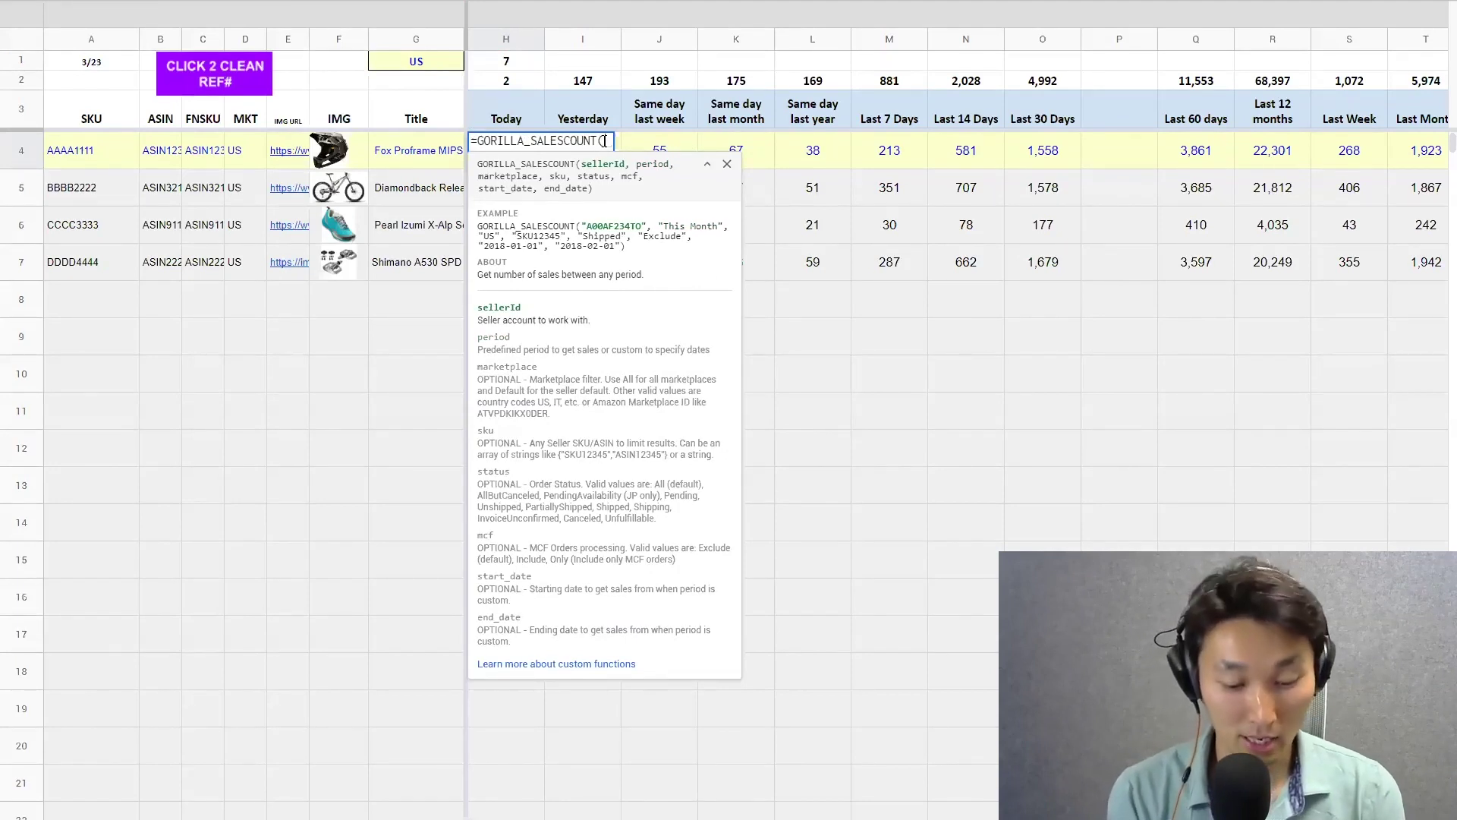
key(ctrl+v)
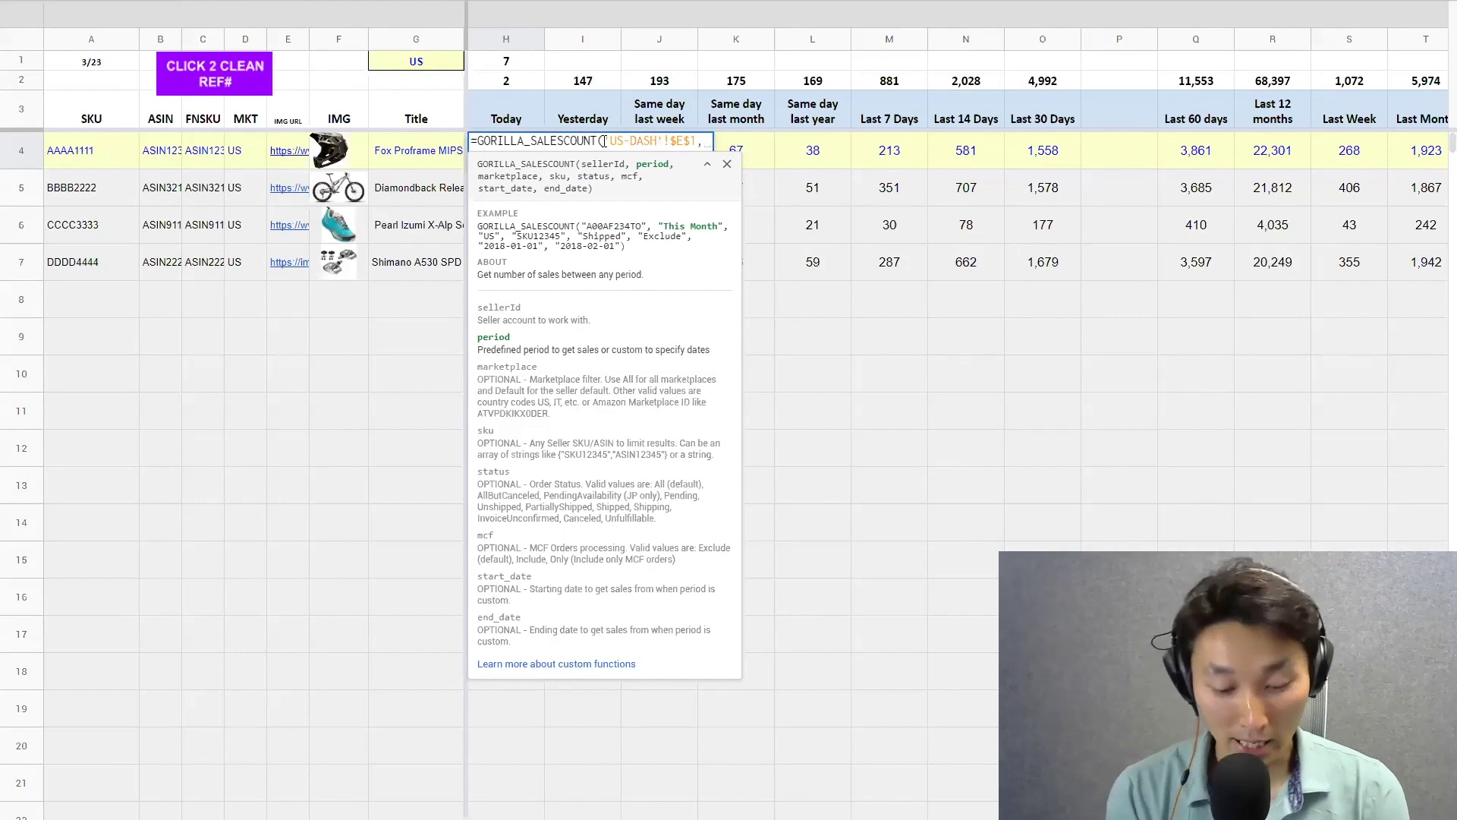
text("today")
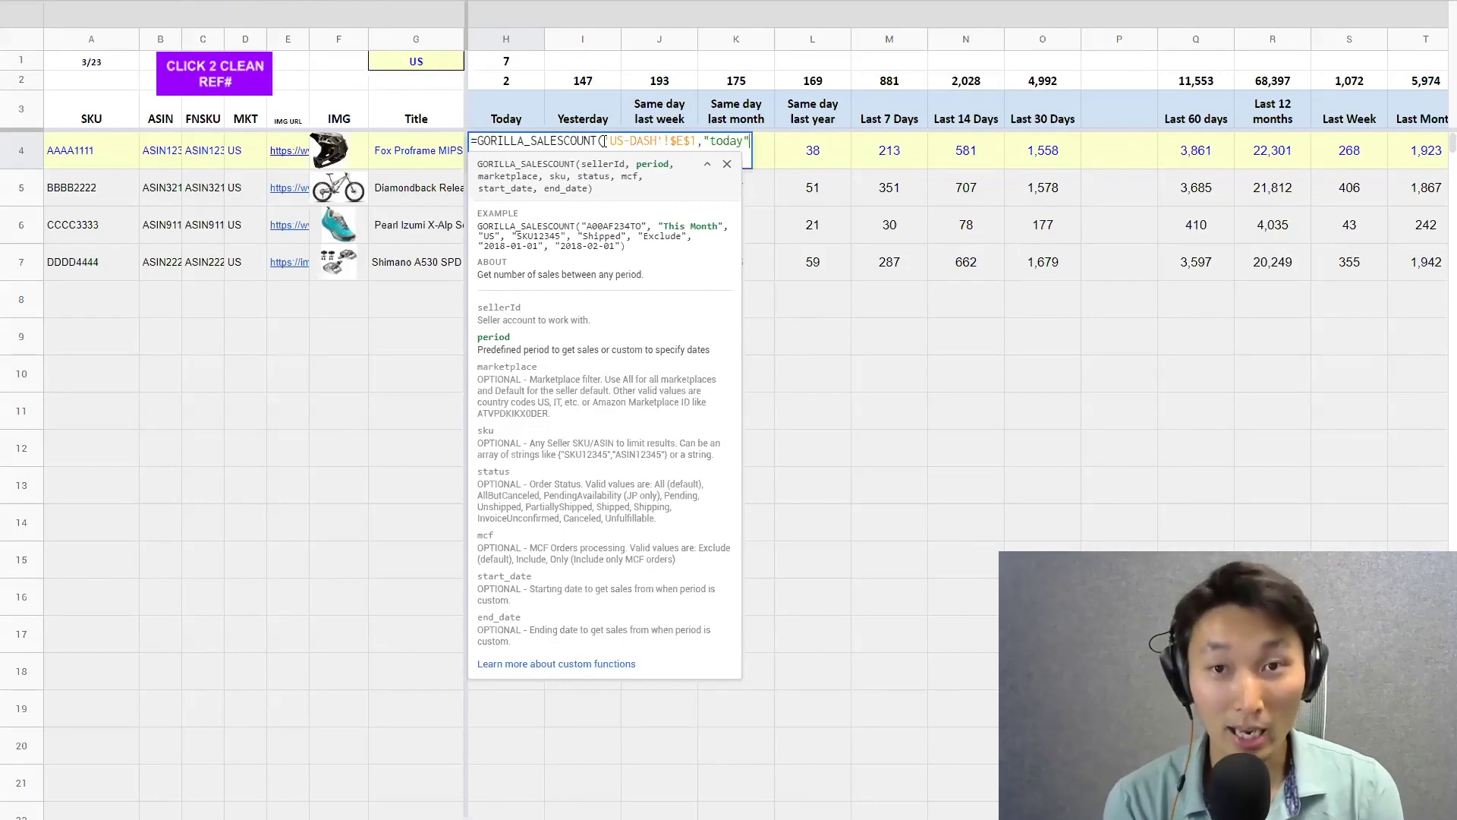
key(BackSpace)
key(BackSpace)
key(BackSpace)
key(BackSpace)
key(BackSpace)
key(BackSpace)
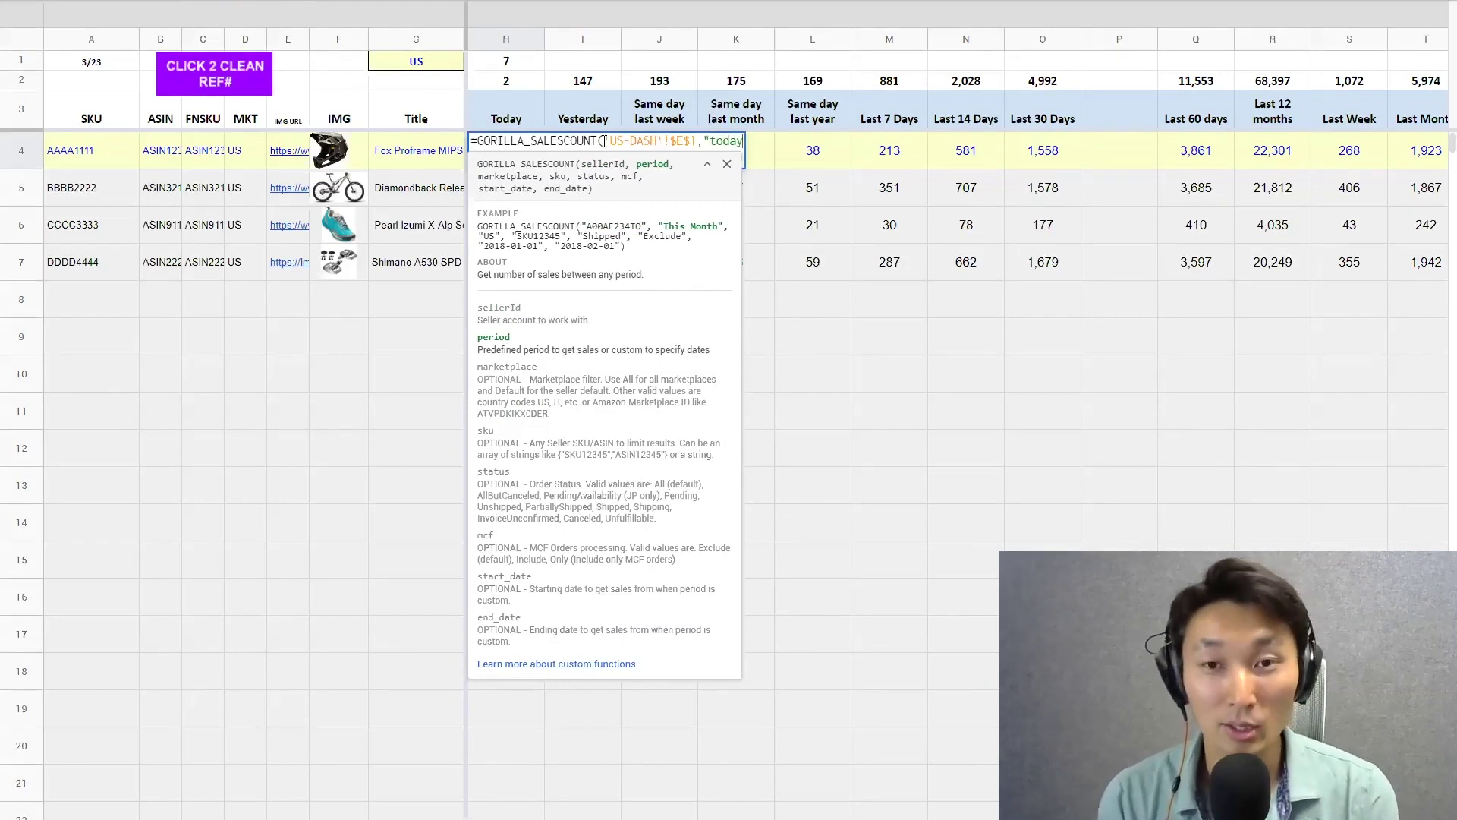
key(BackSpace)
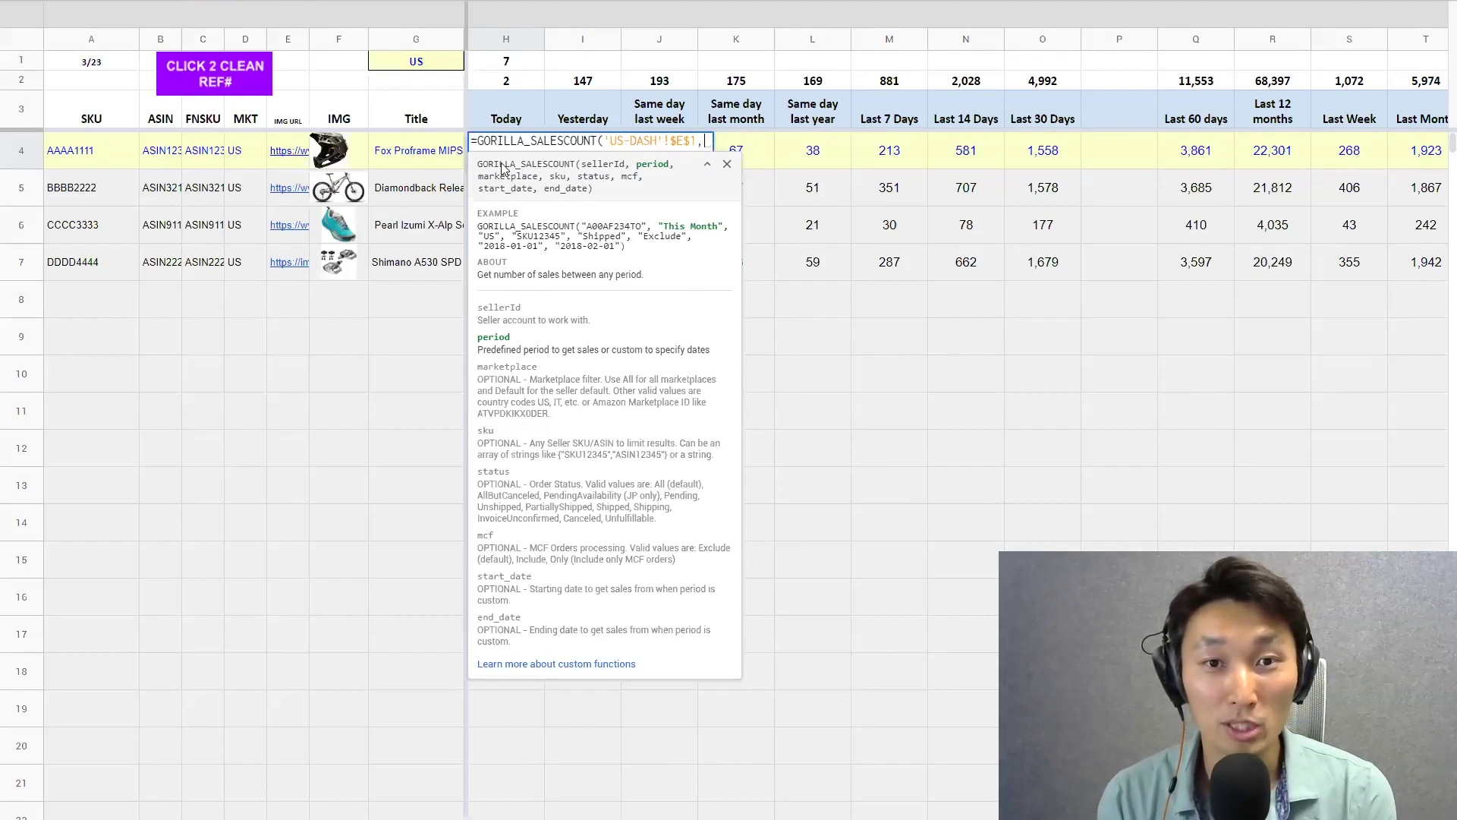
Add H3 as the period, absolute $G$1 marketplace and $A$4:$A$7 SKU range to H4's formula
click(510, 115)
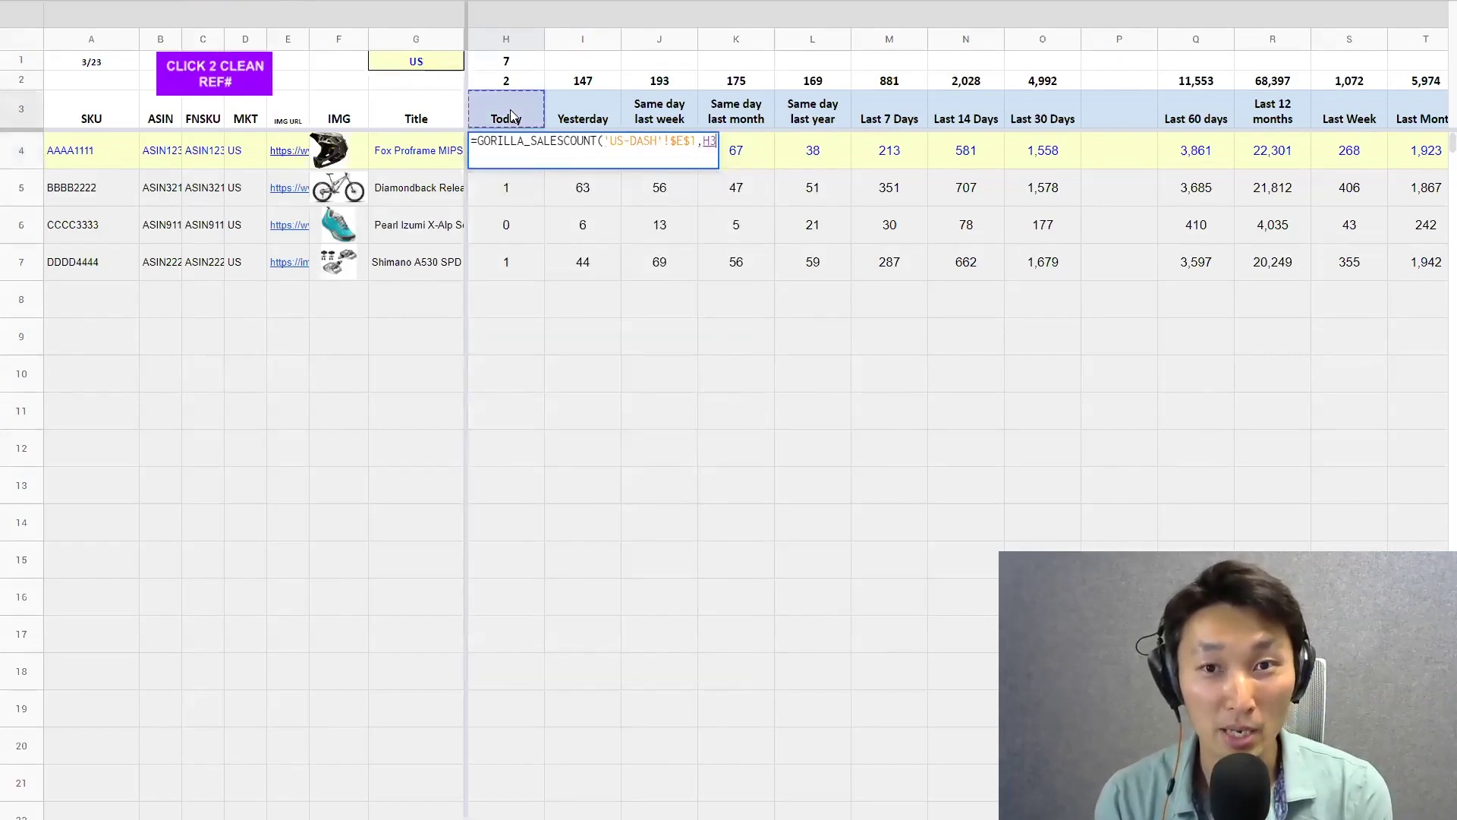
text(,)
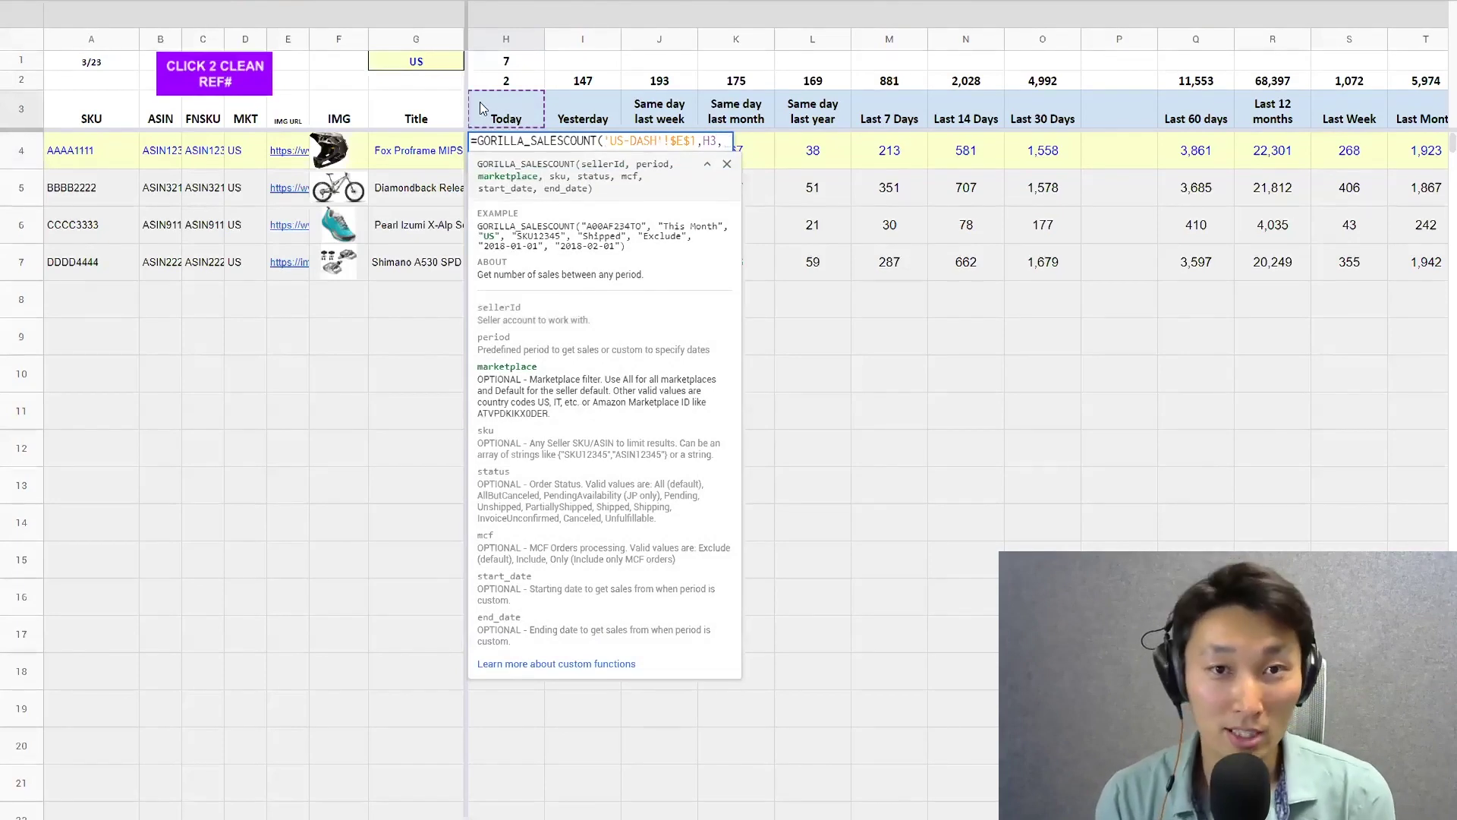
click(429, 69)
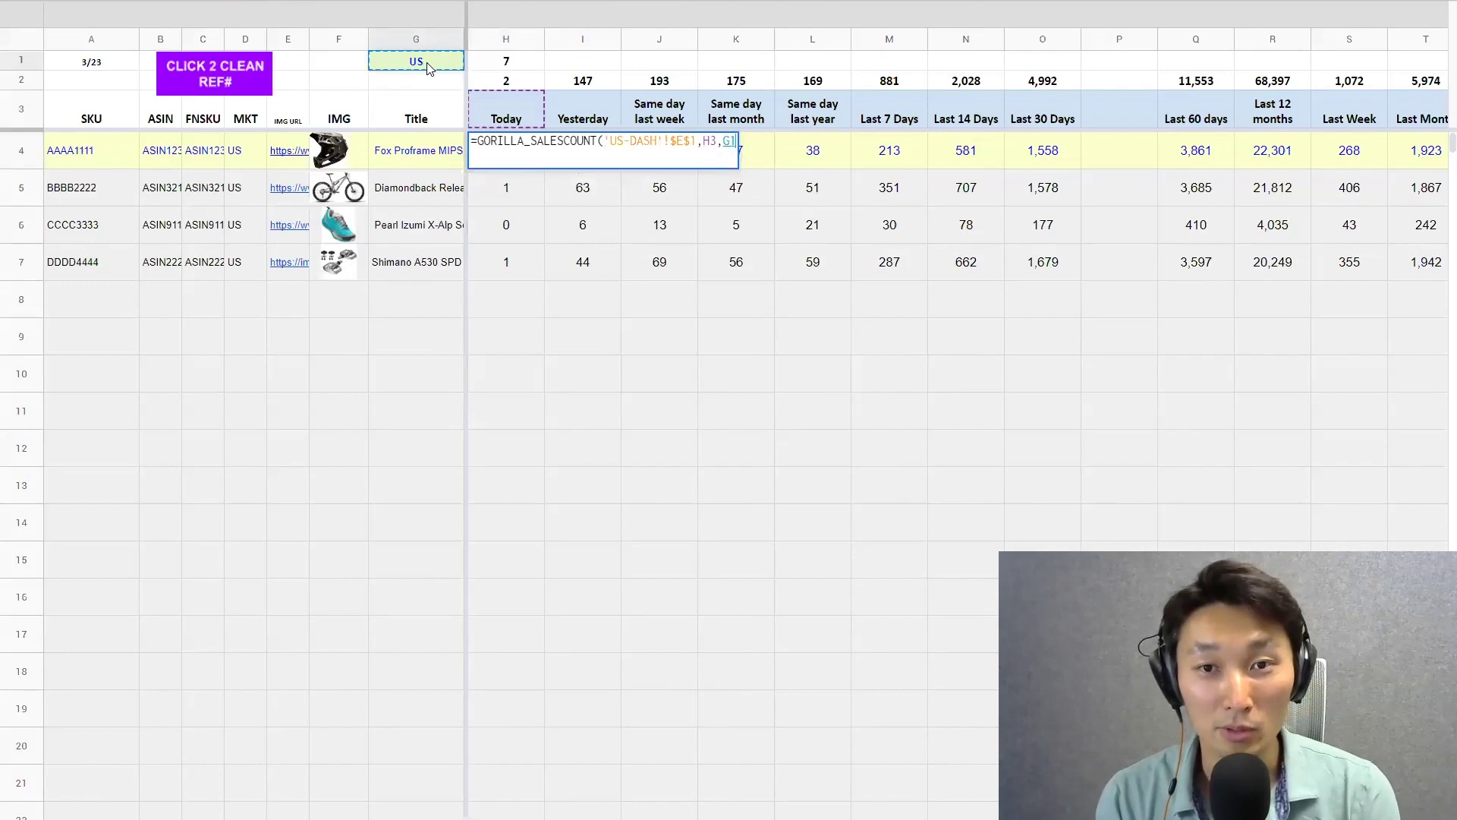
key(F4)
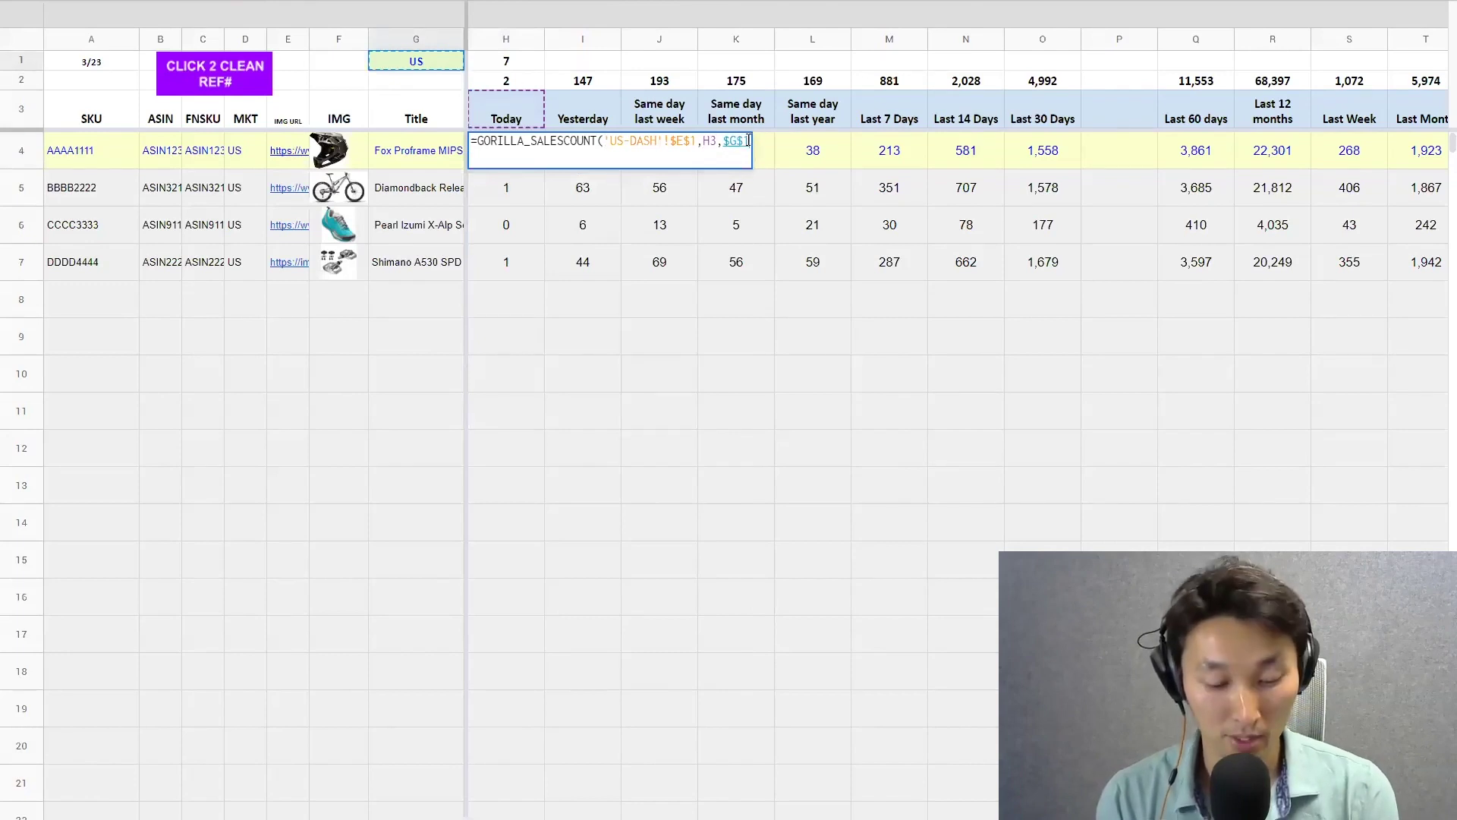
text(,)
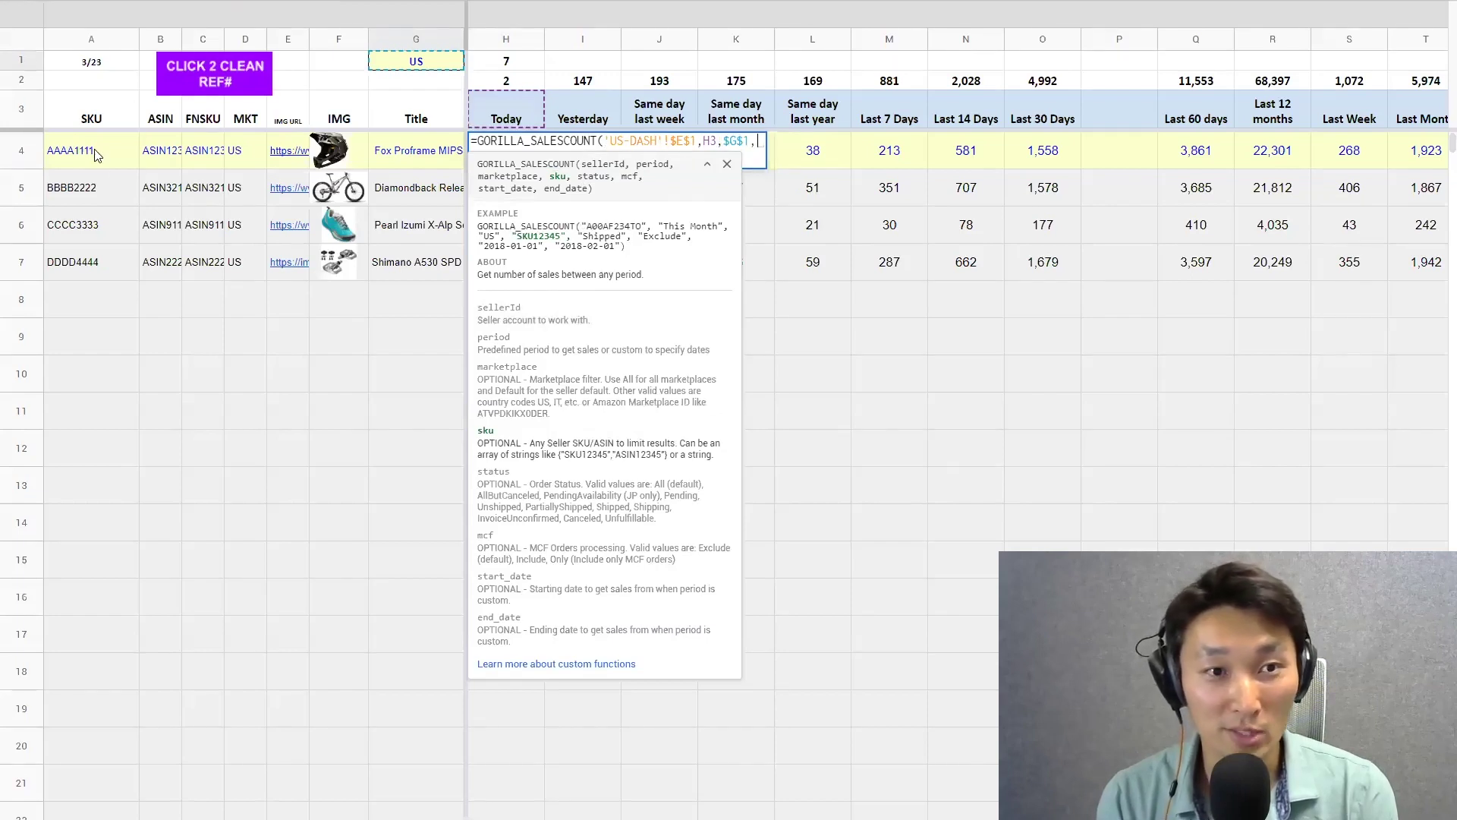
drag(97, 155, 93, 274)
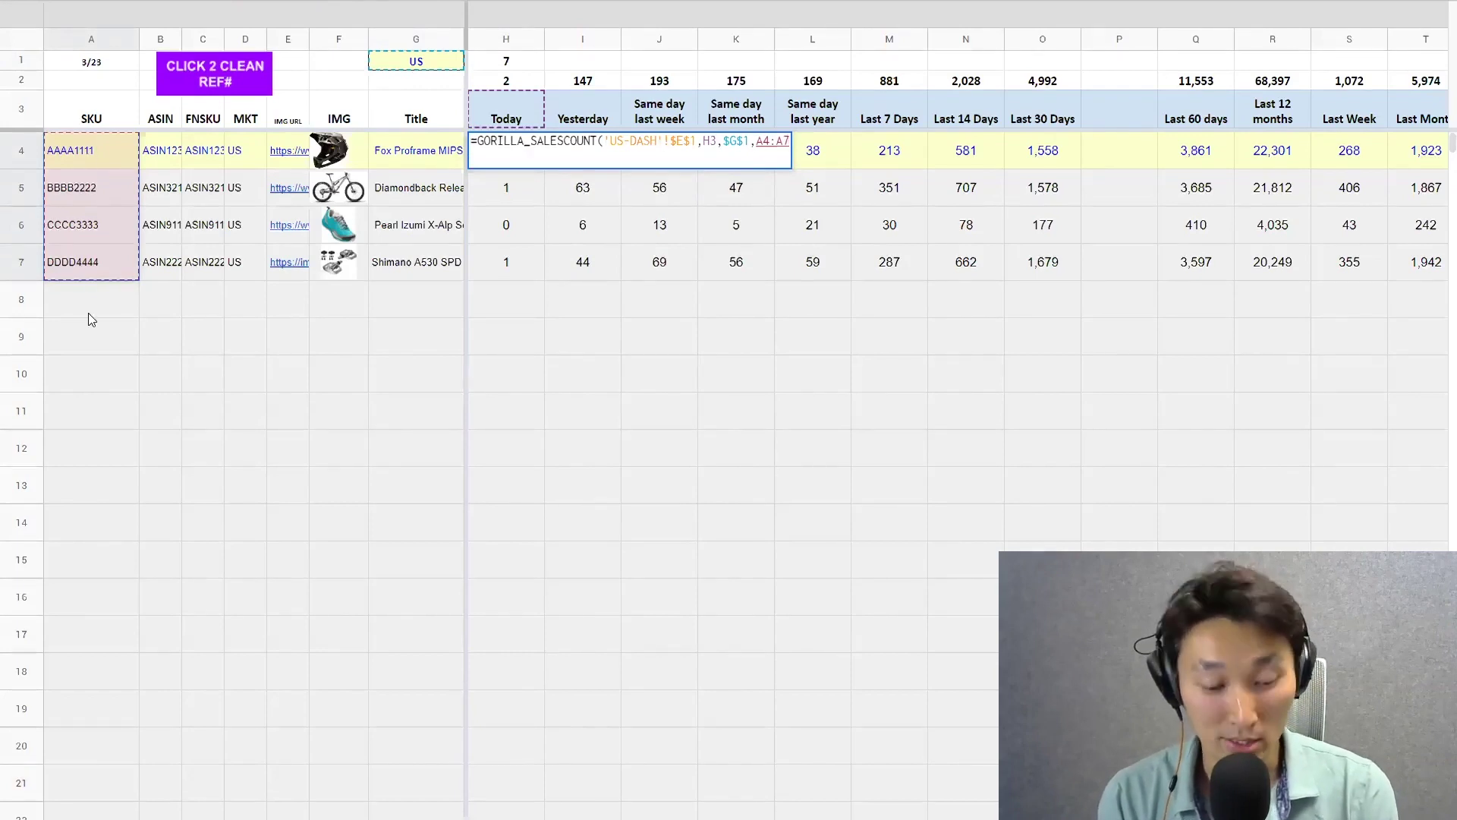
key(F4)
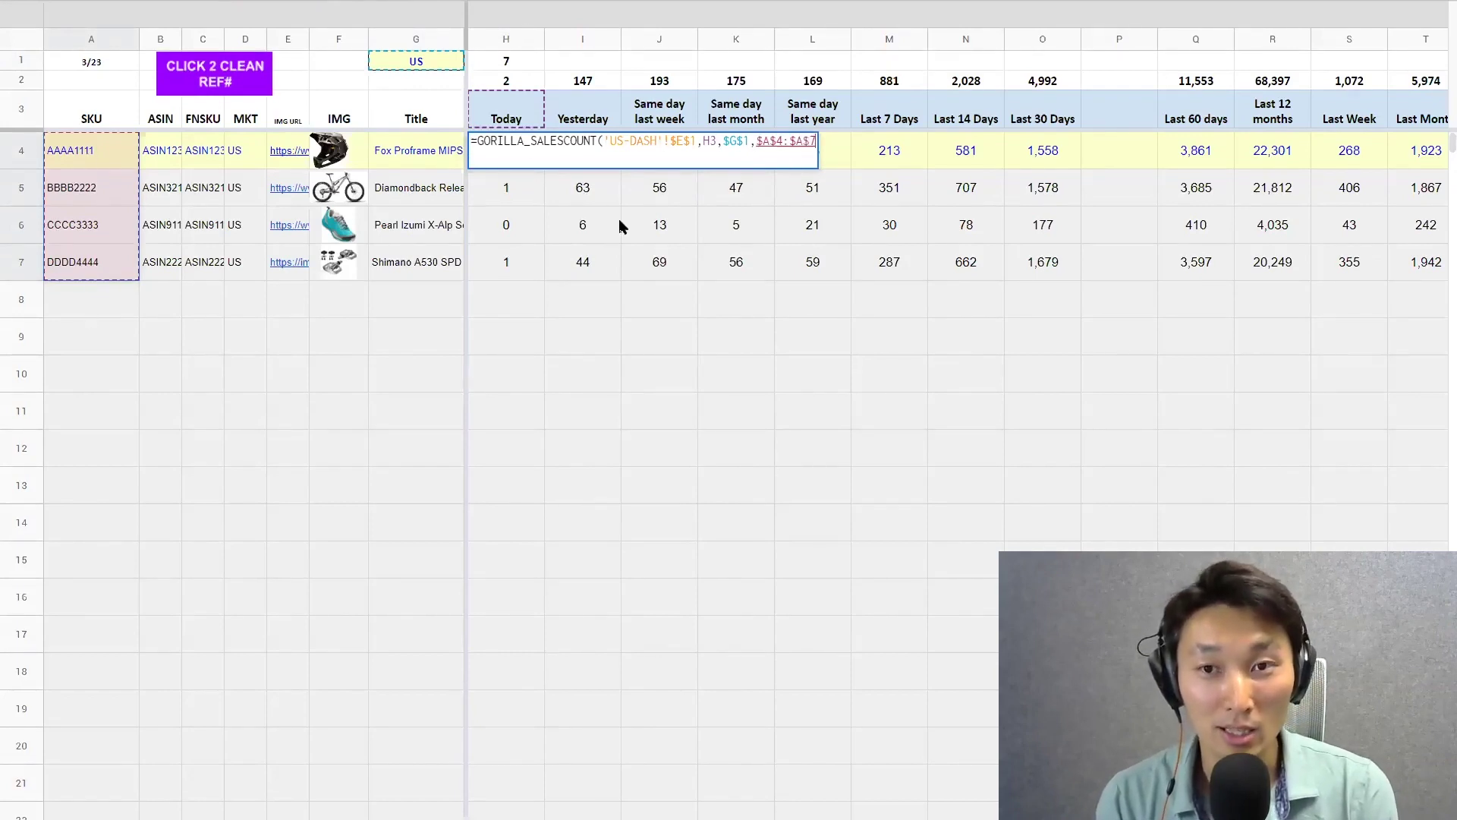
Finish with the "all" and "exclude" arguments and commit H4, which returns 0
text(,)
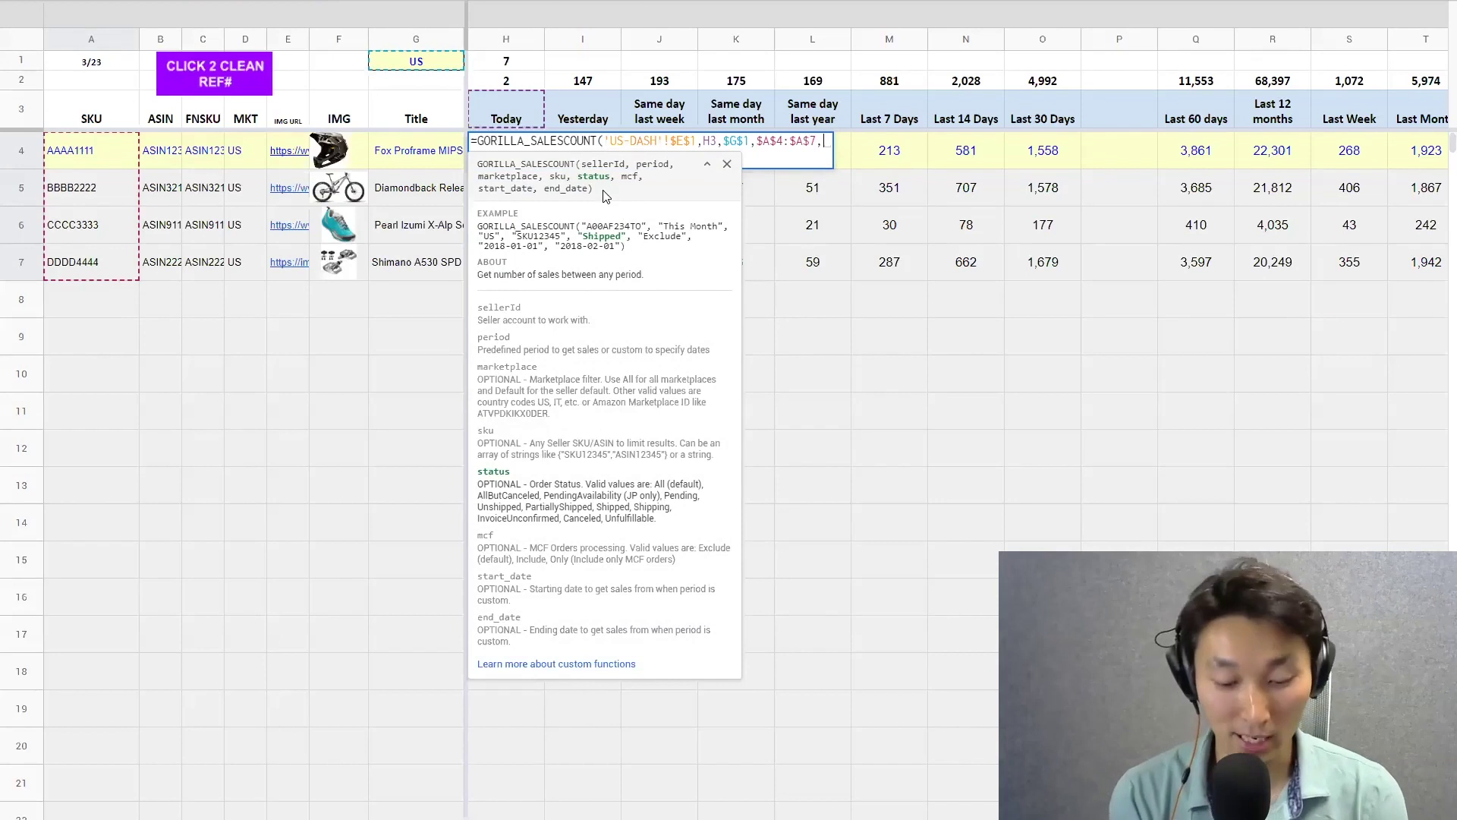
text("all)
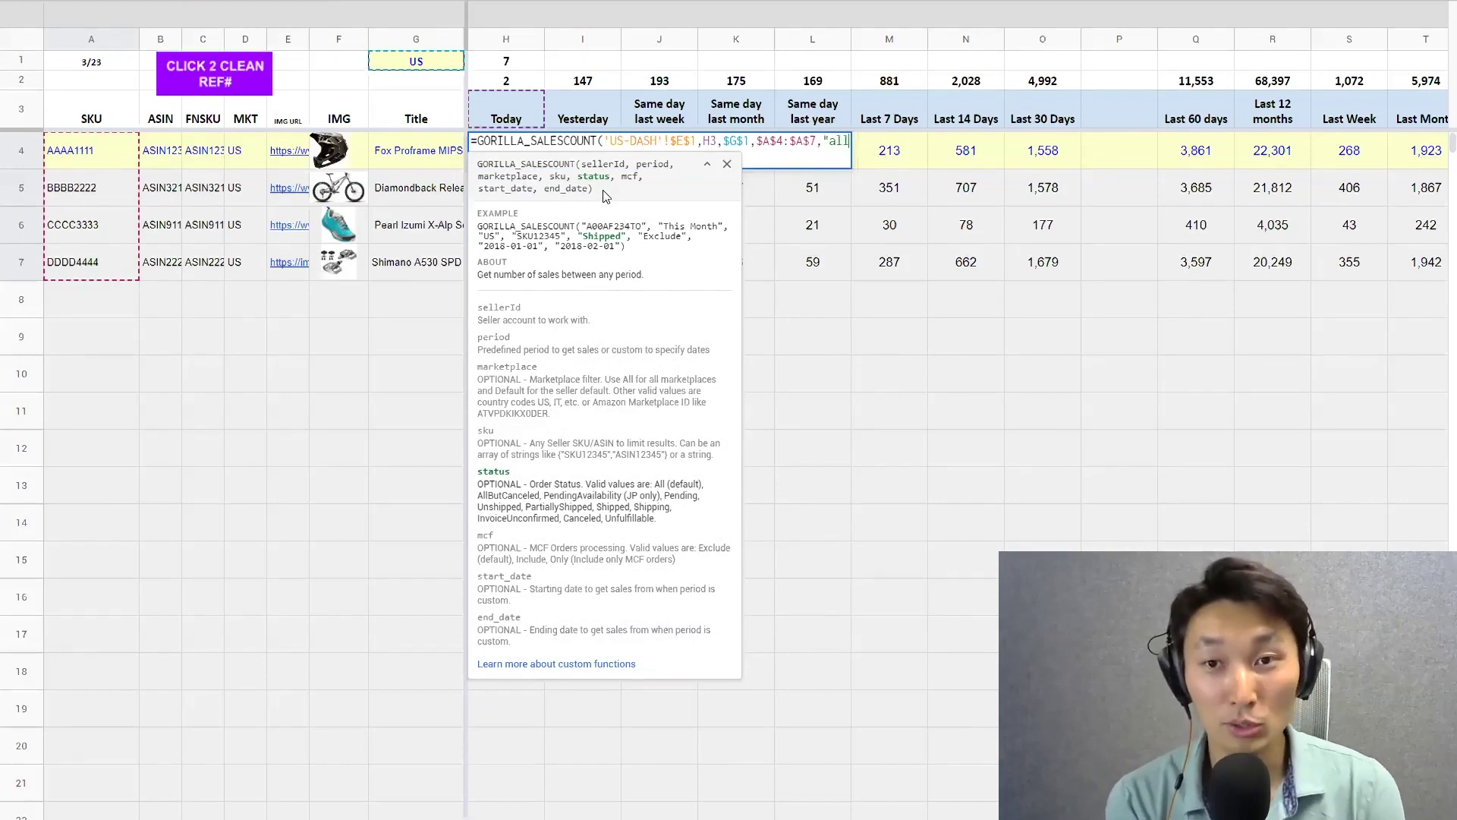
text(")
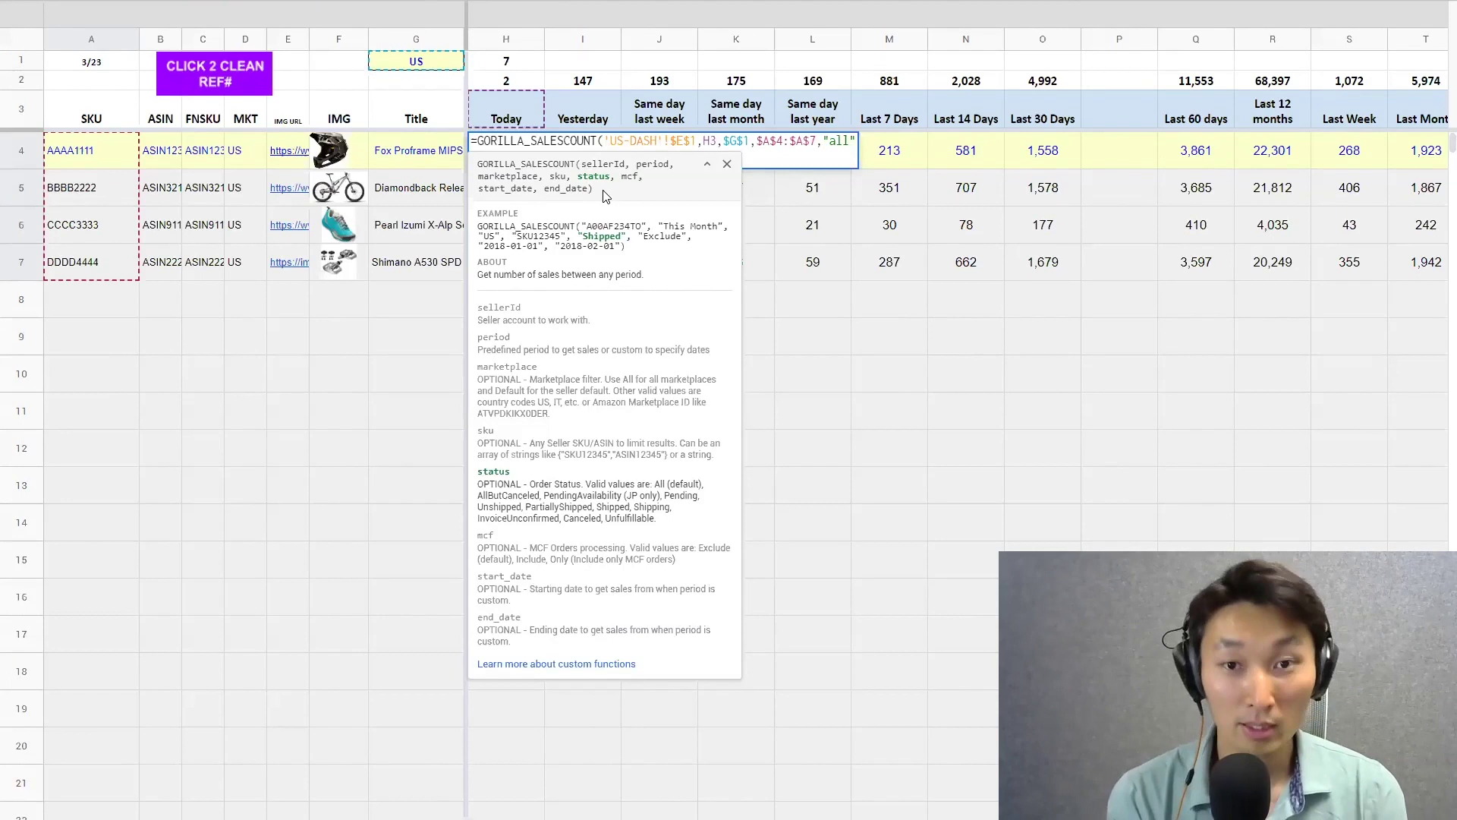
text(,)
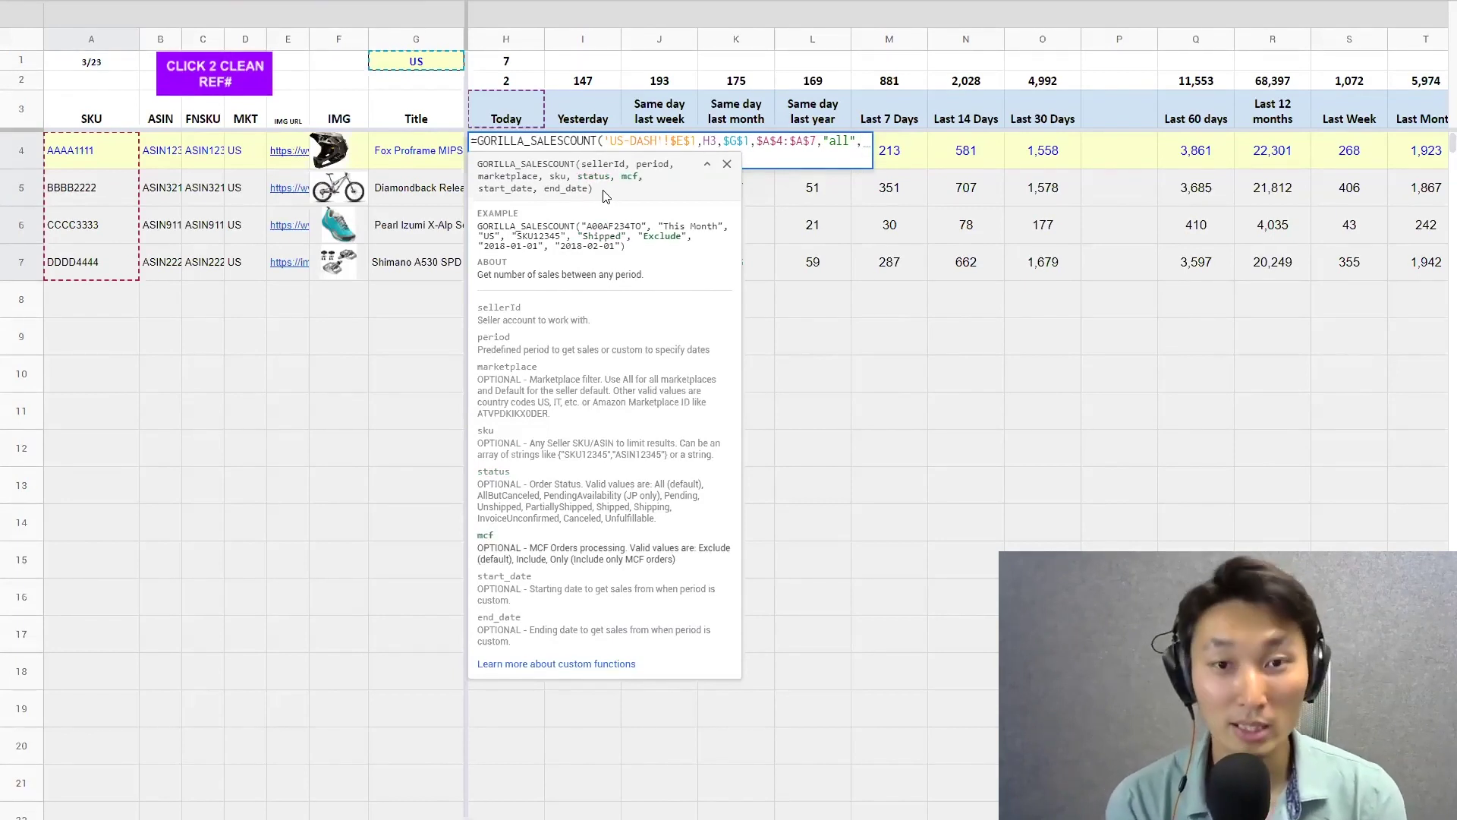
text("exclu)
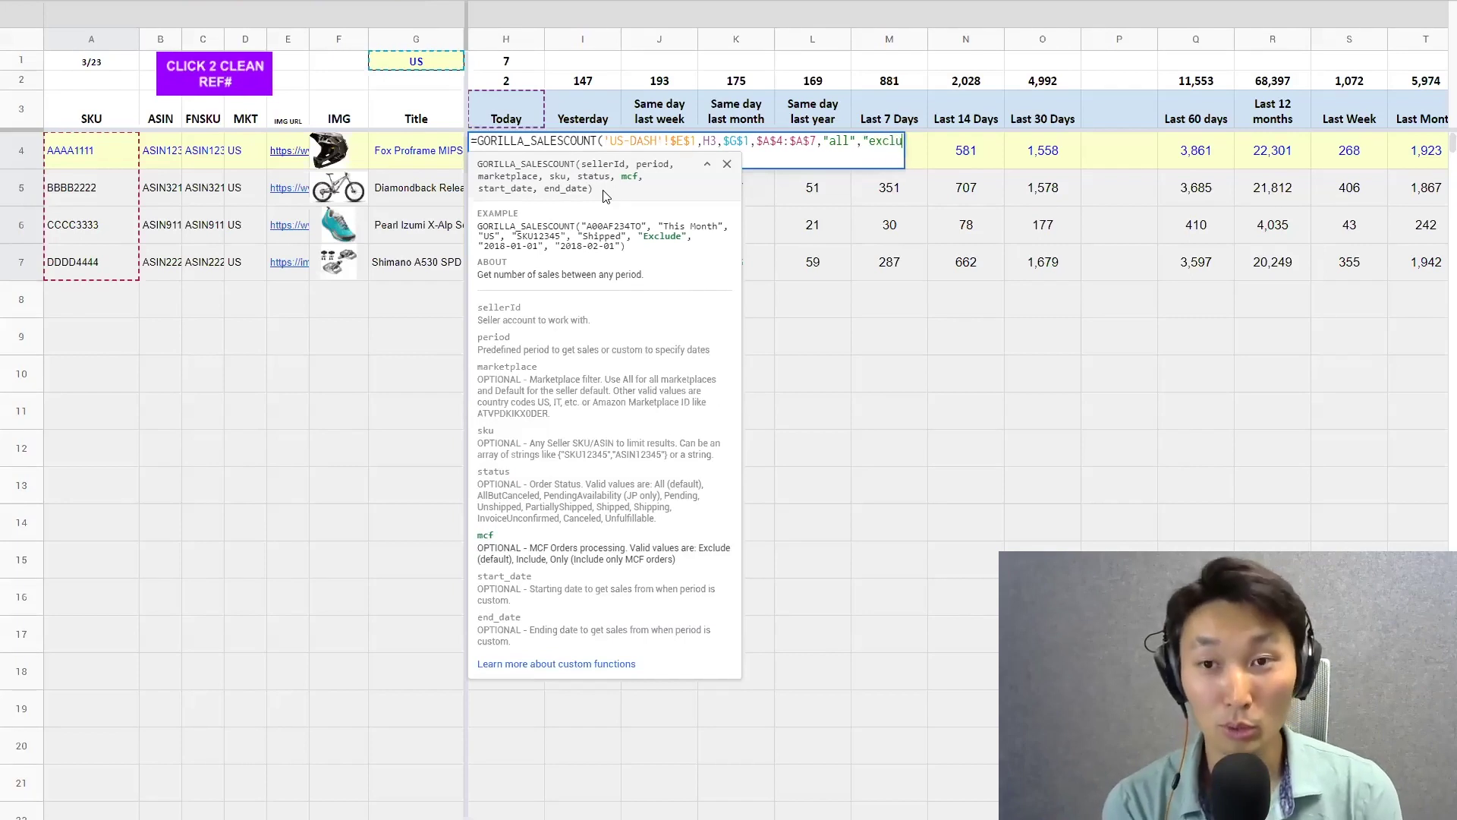
text(de")
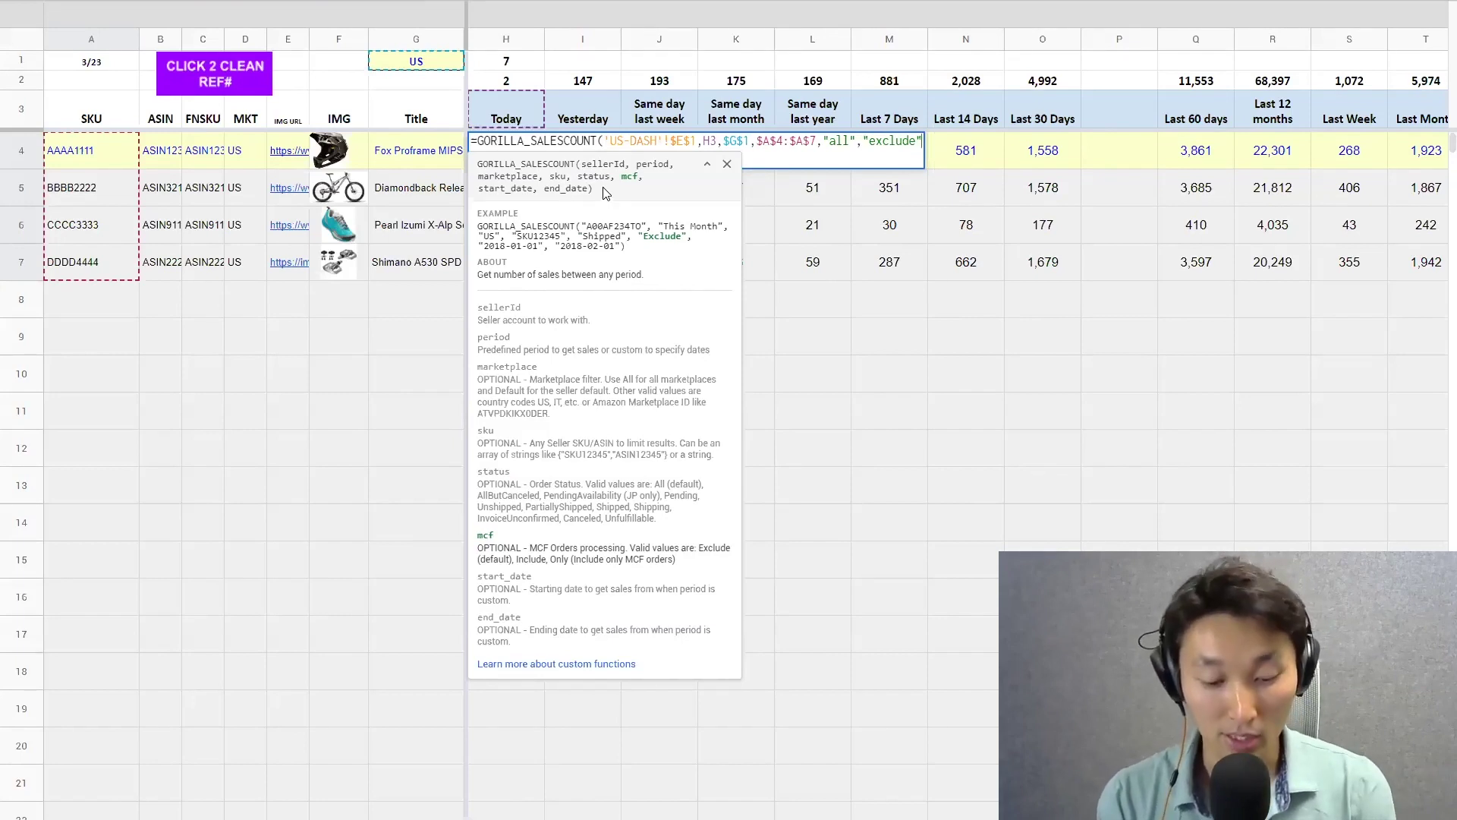
text())
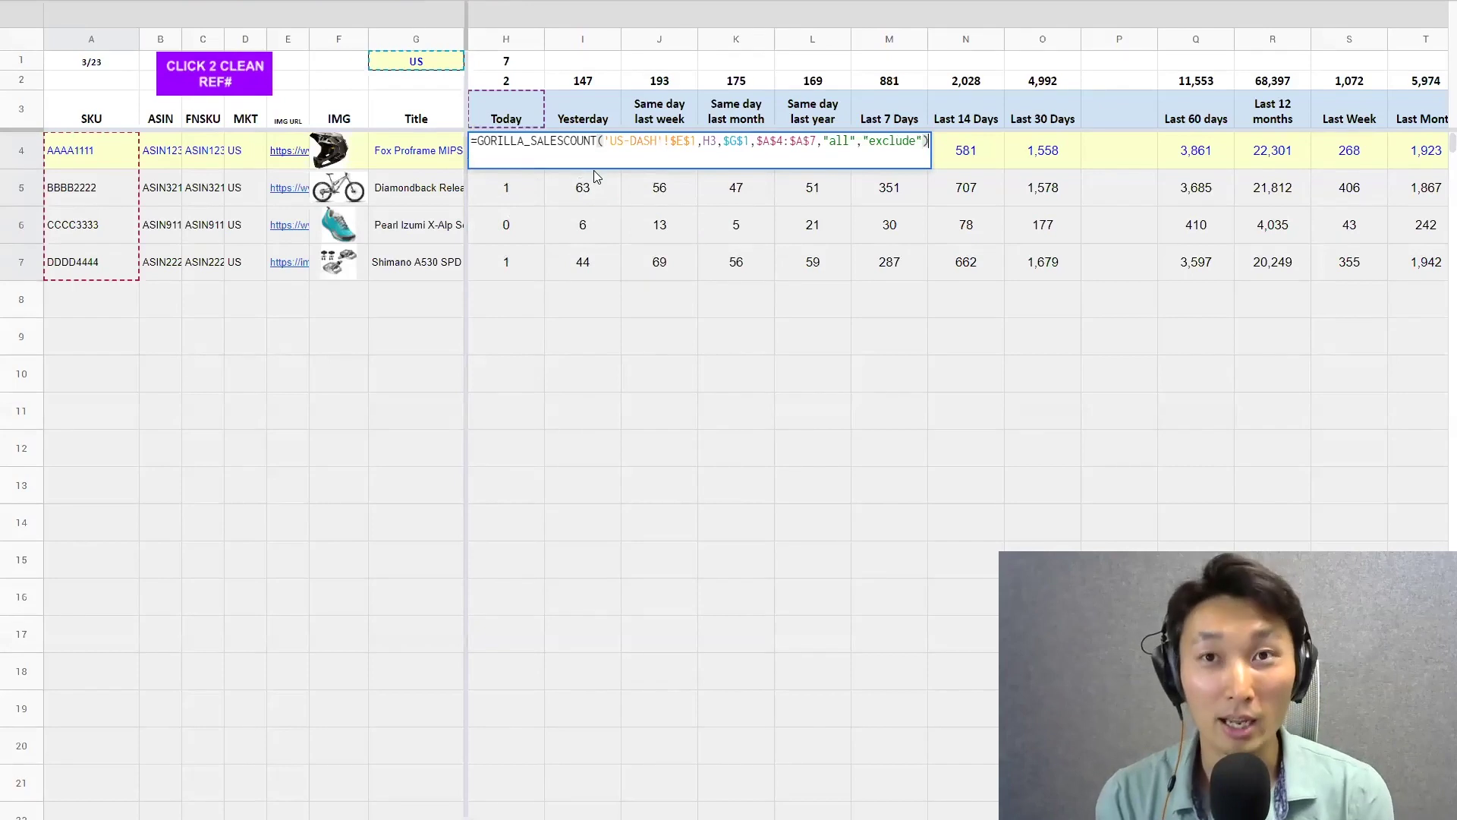
key(Return)
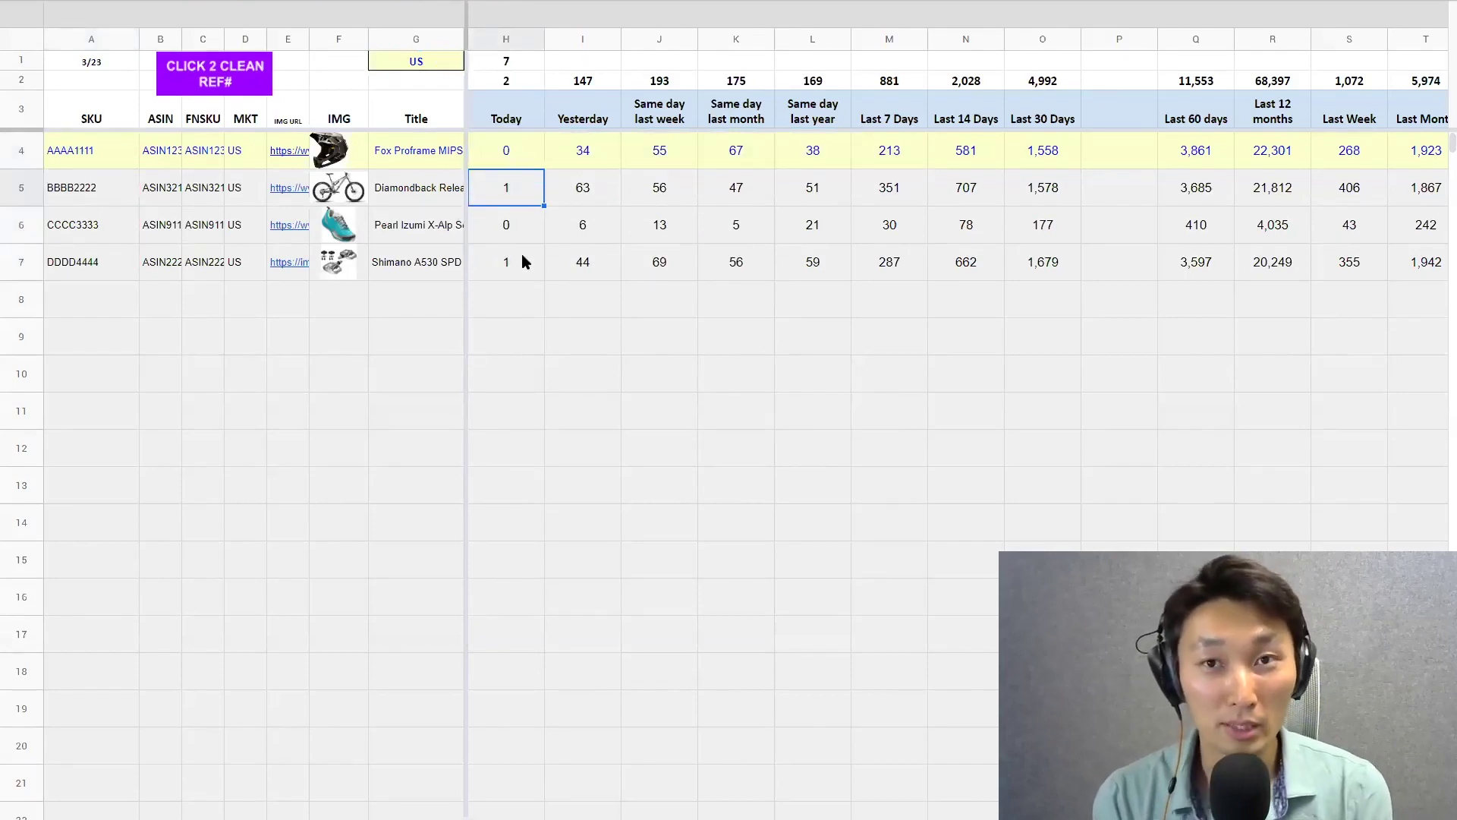
click(534, 162)
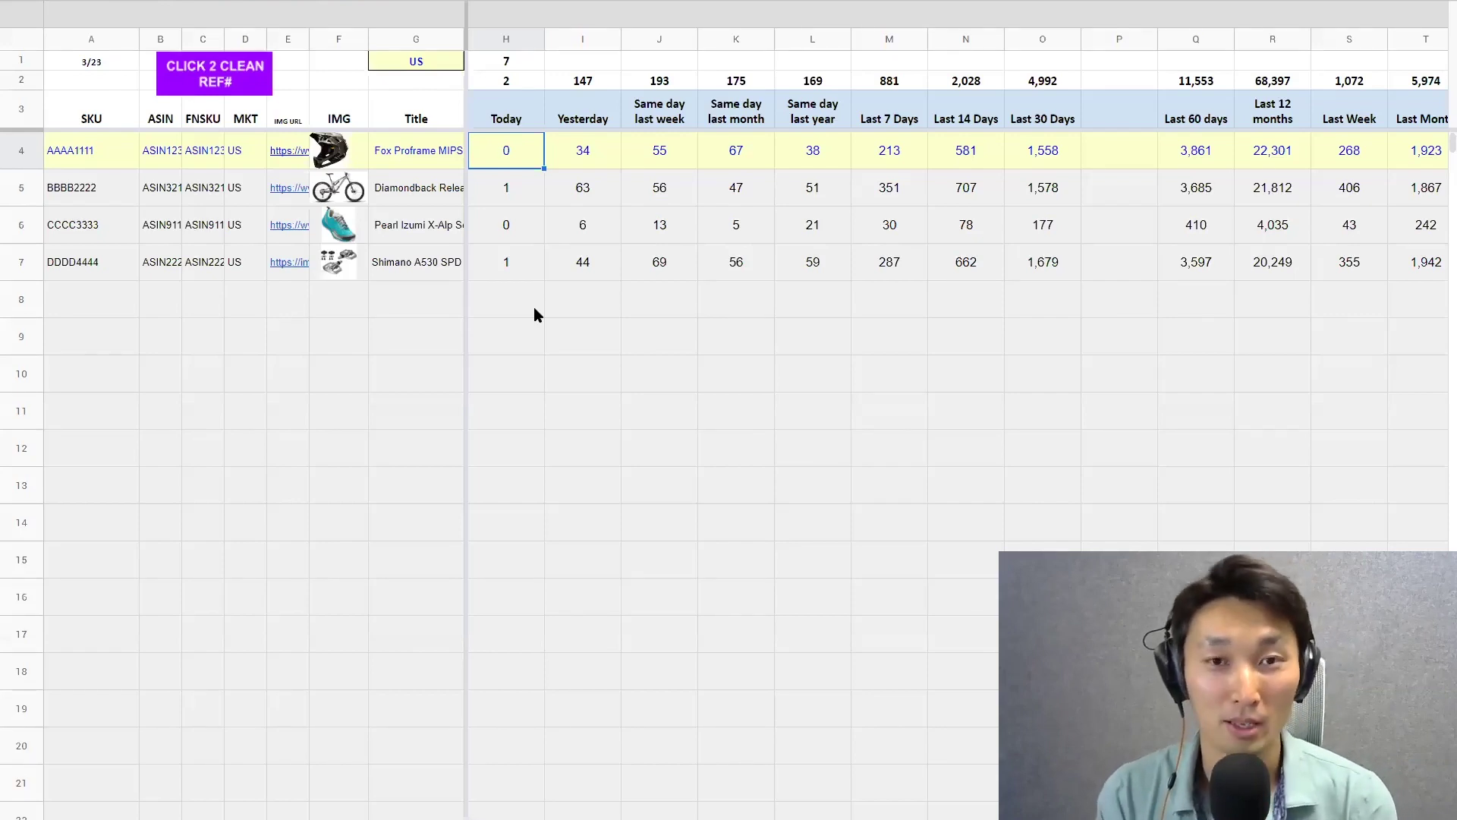
click(556, 164)
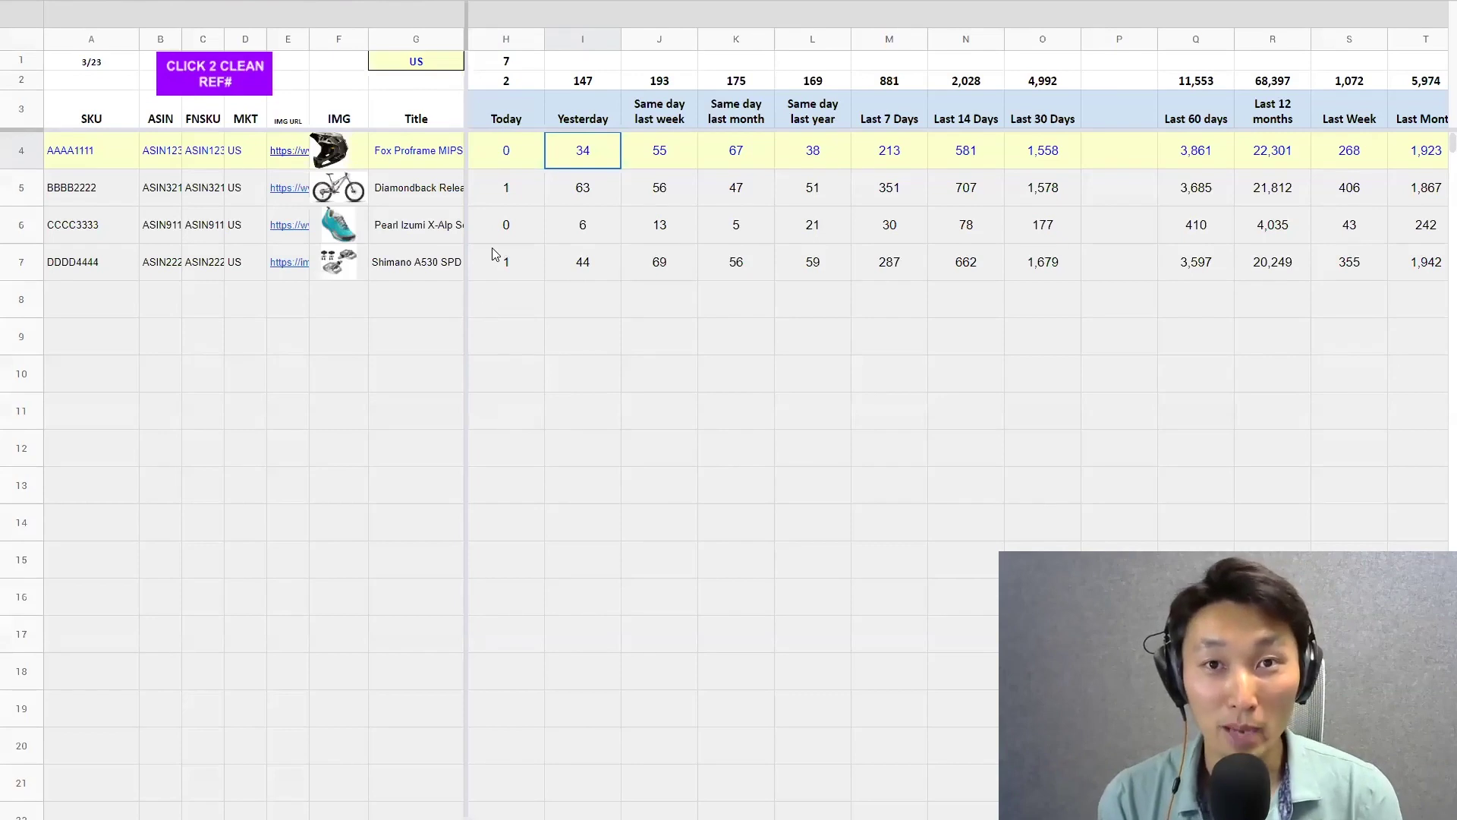
click(527, 195)
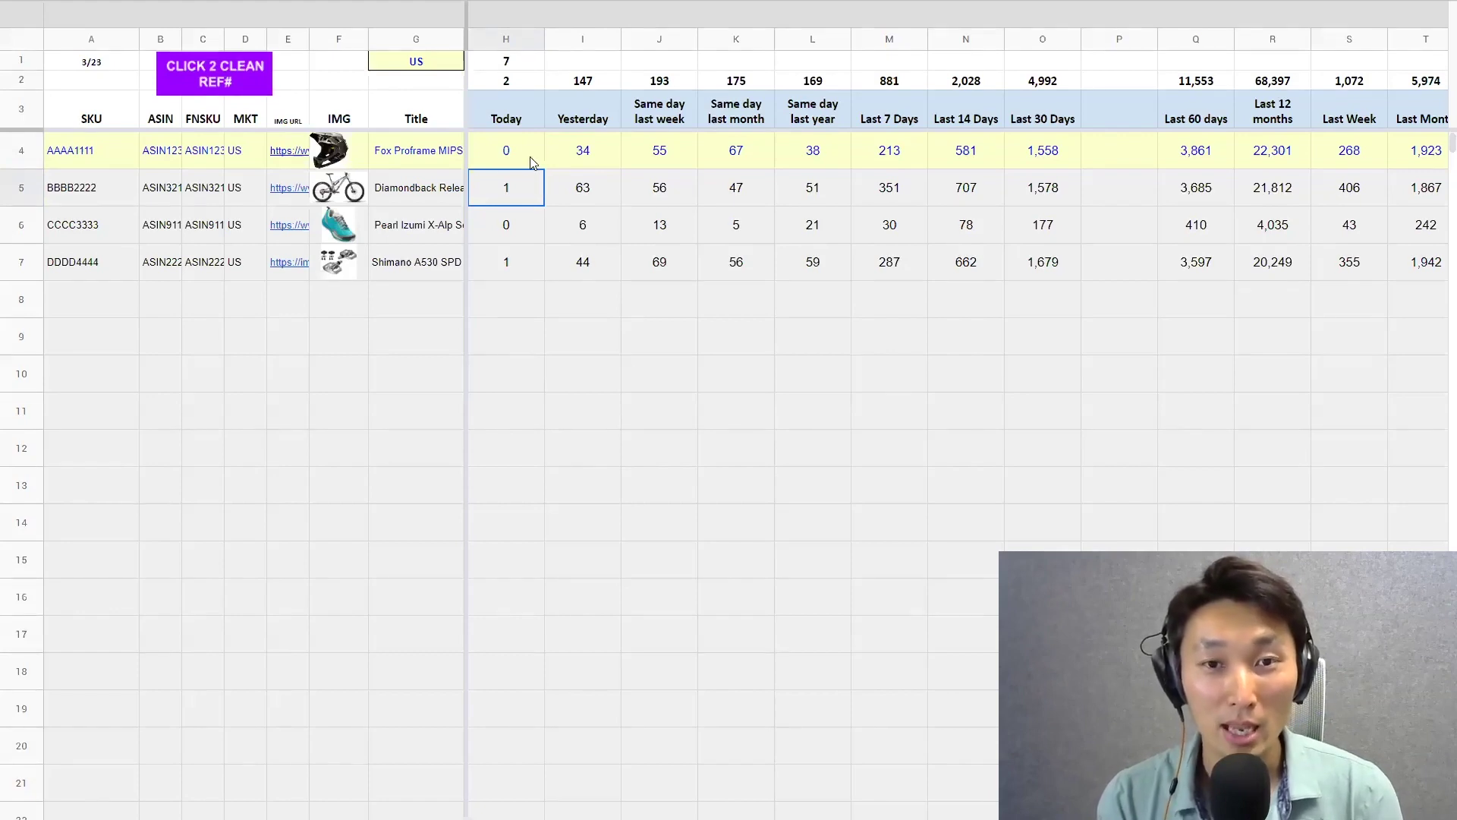
click(531, 161)
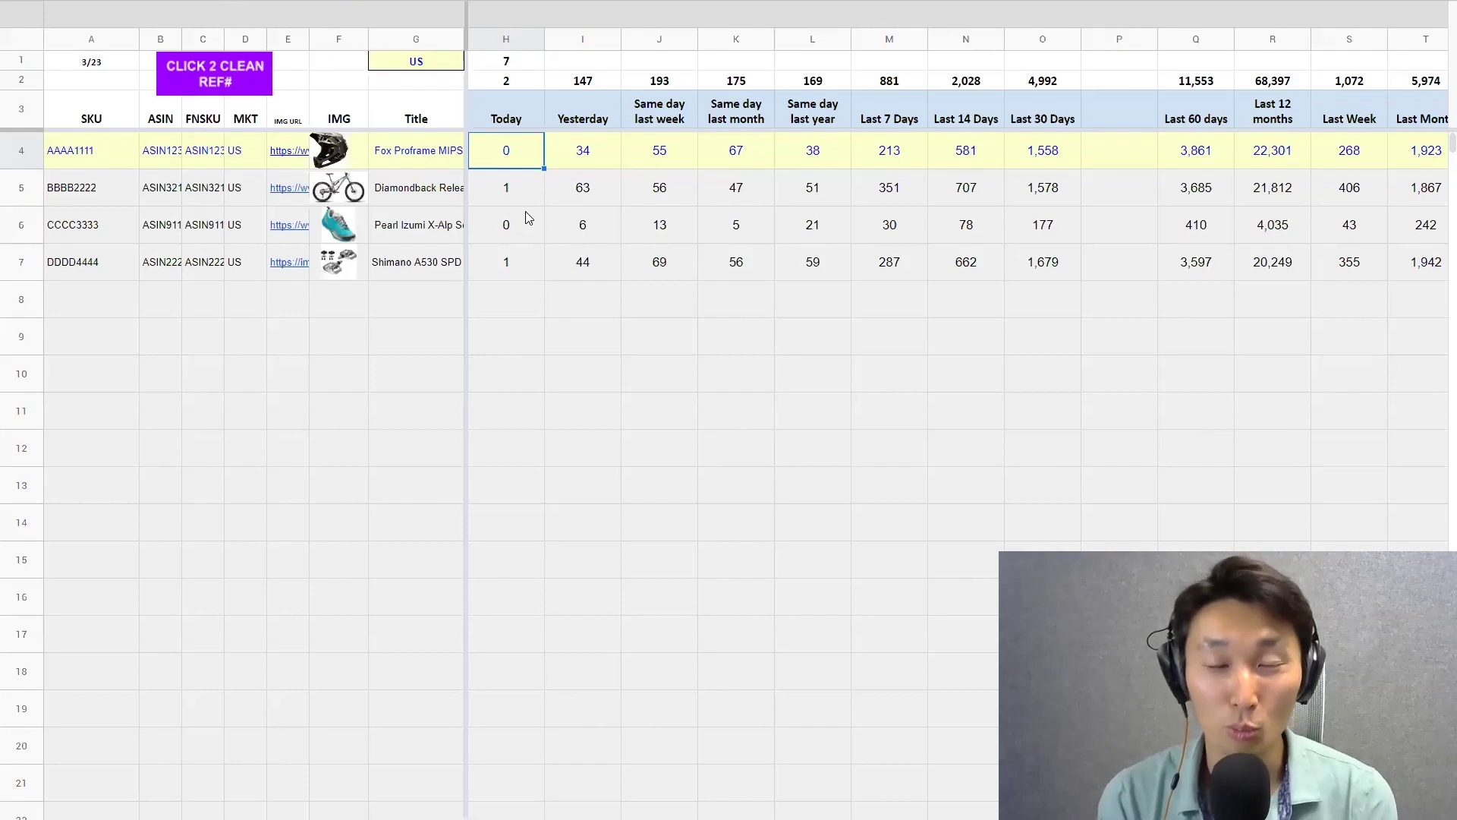
click(524, 193)
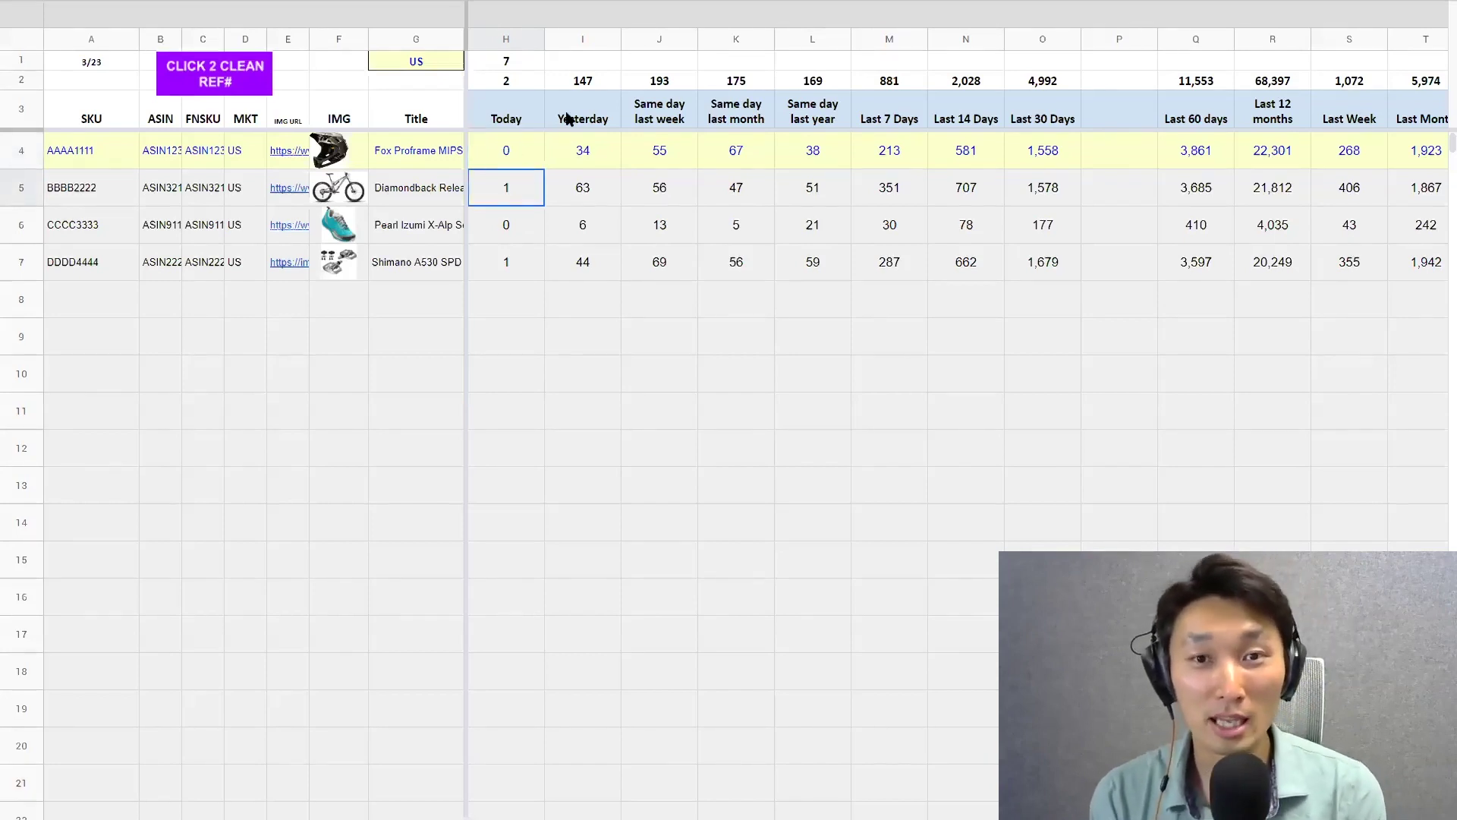
click(1050, 154)
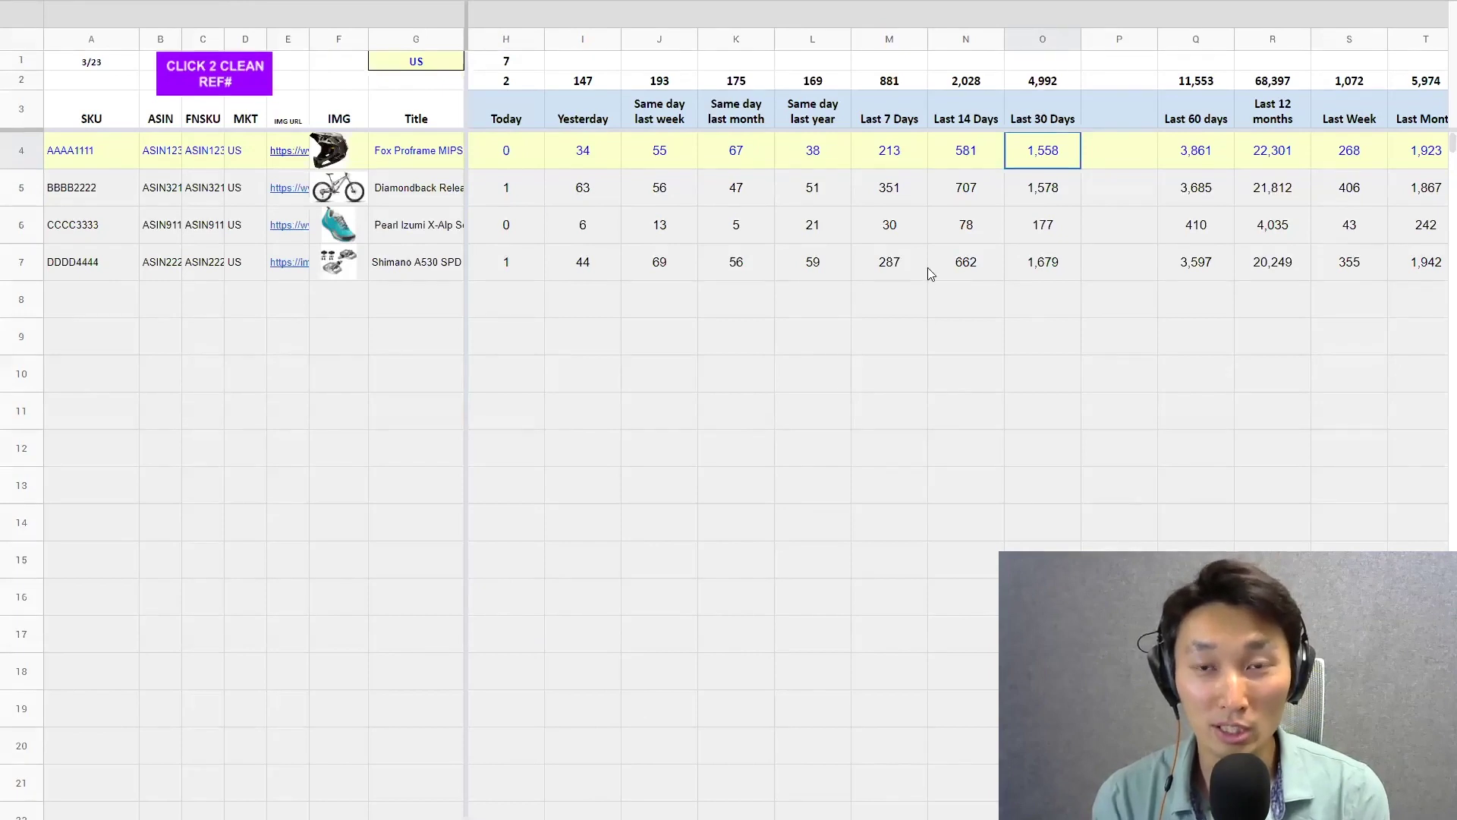
key(Left)
key(Left)
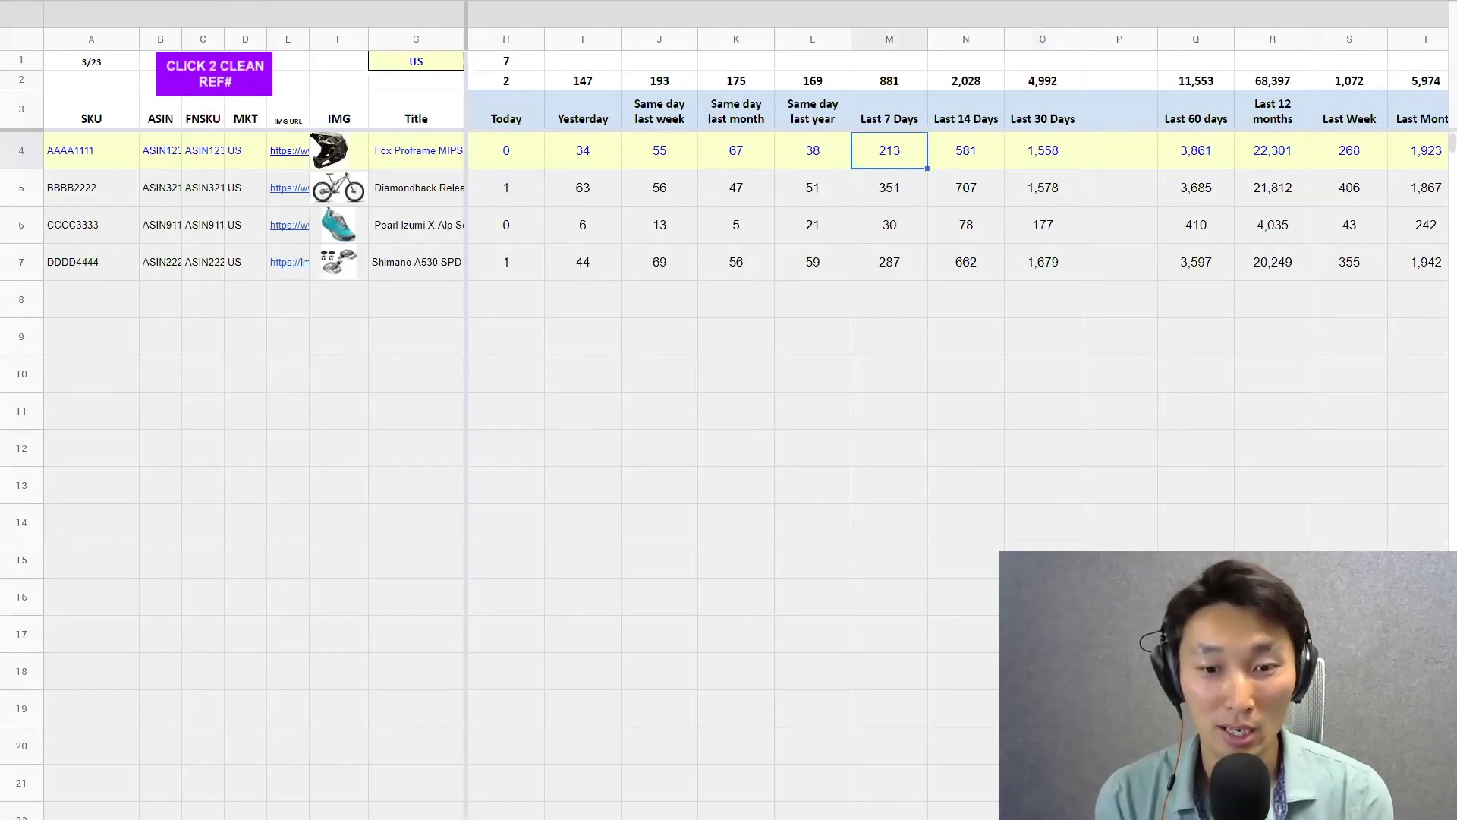
scroll(956, 304, right, 5)
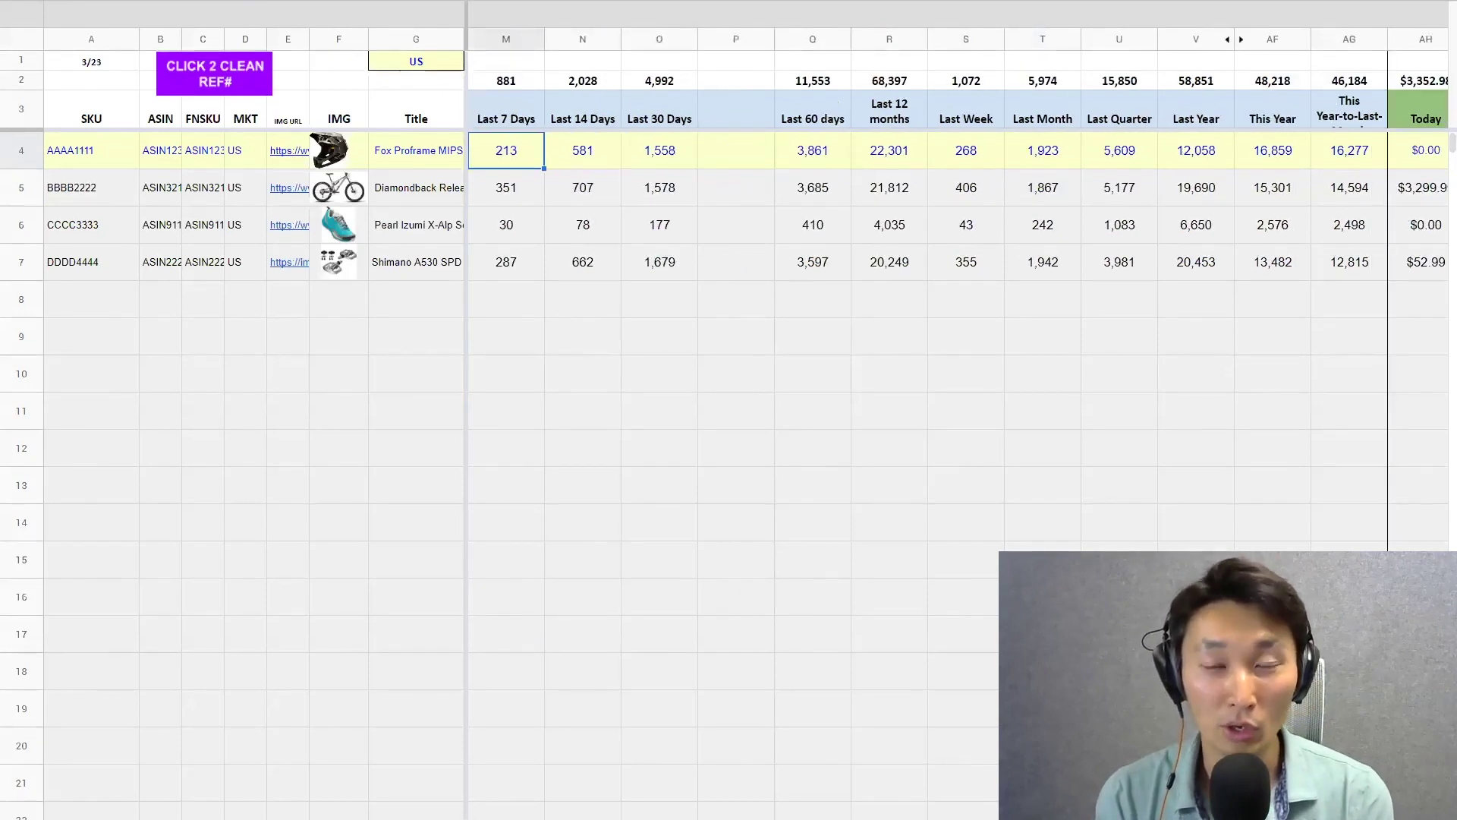
scroll(956, 303, right, 8)
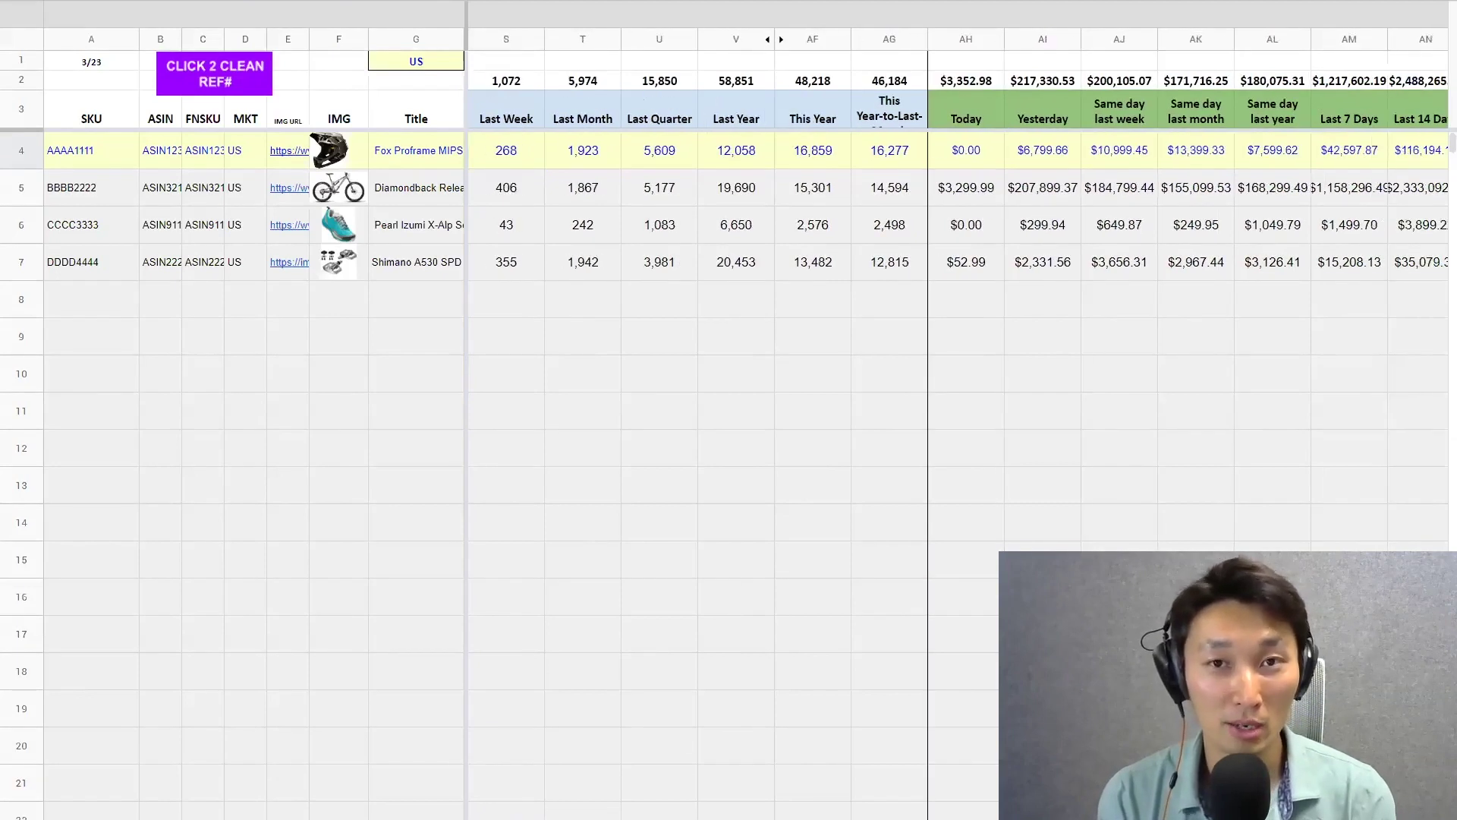
click(813, 154)
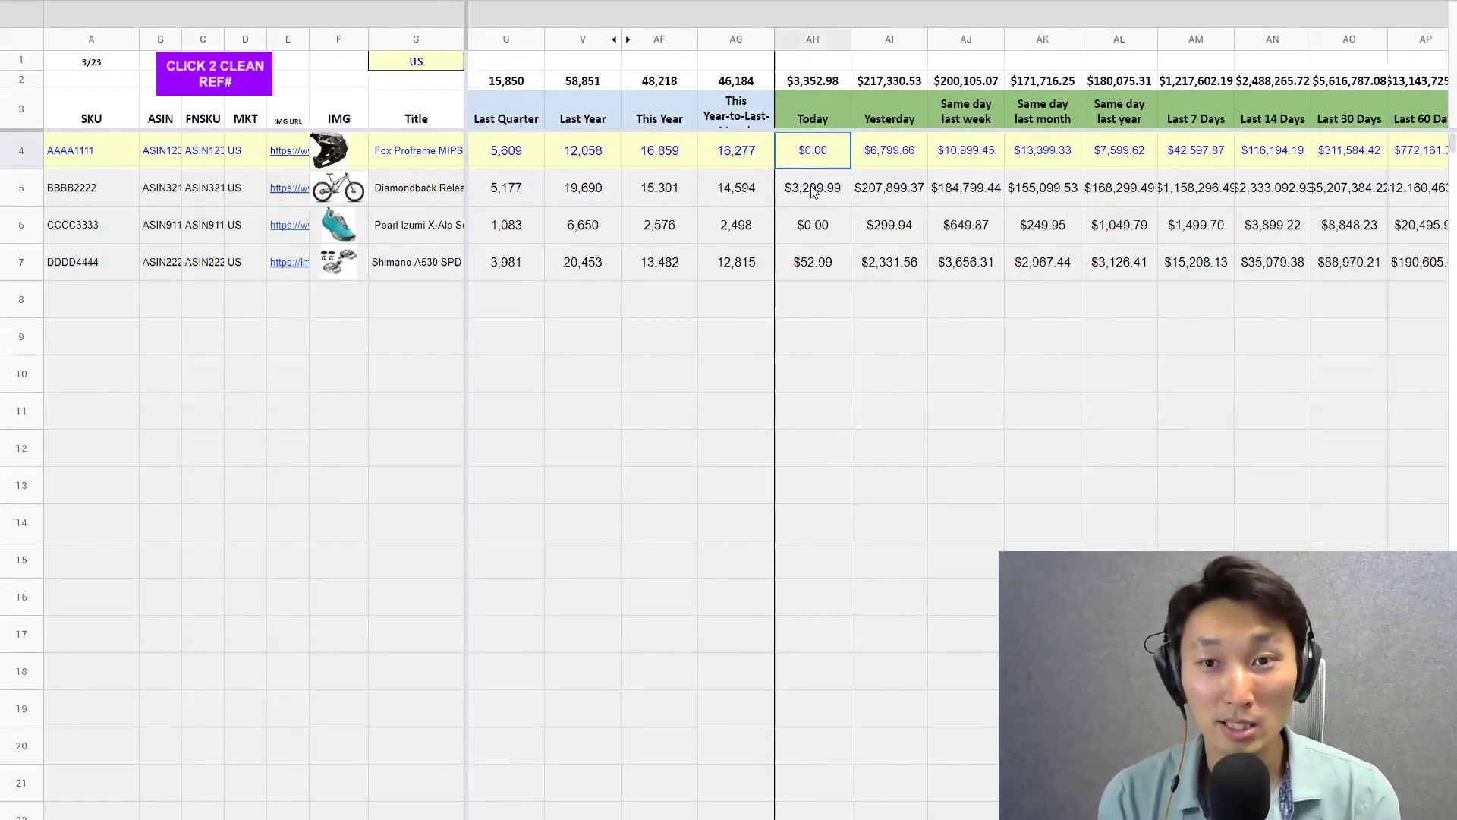
double_click(813, 153)
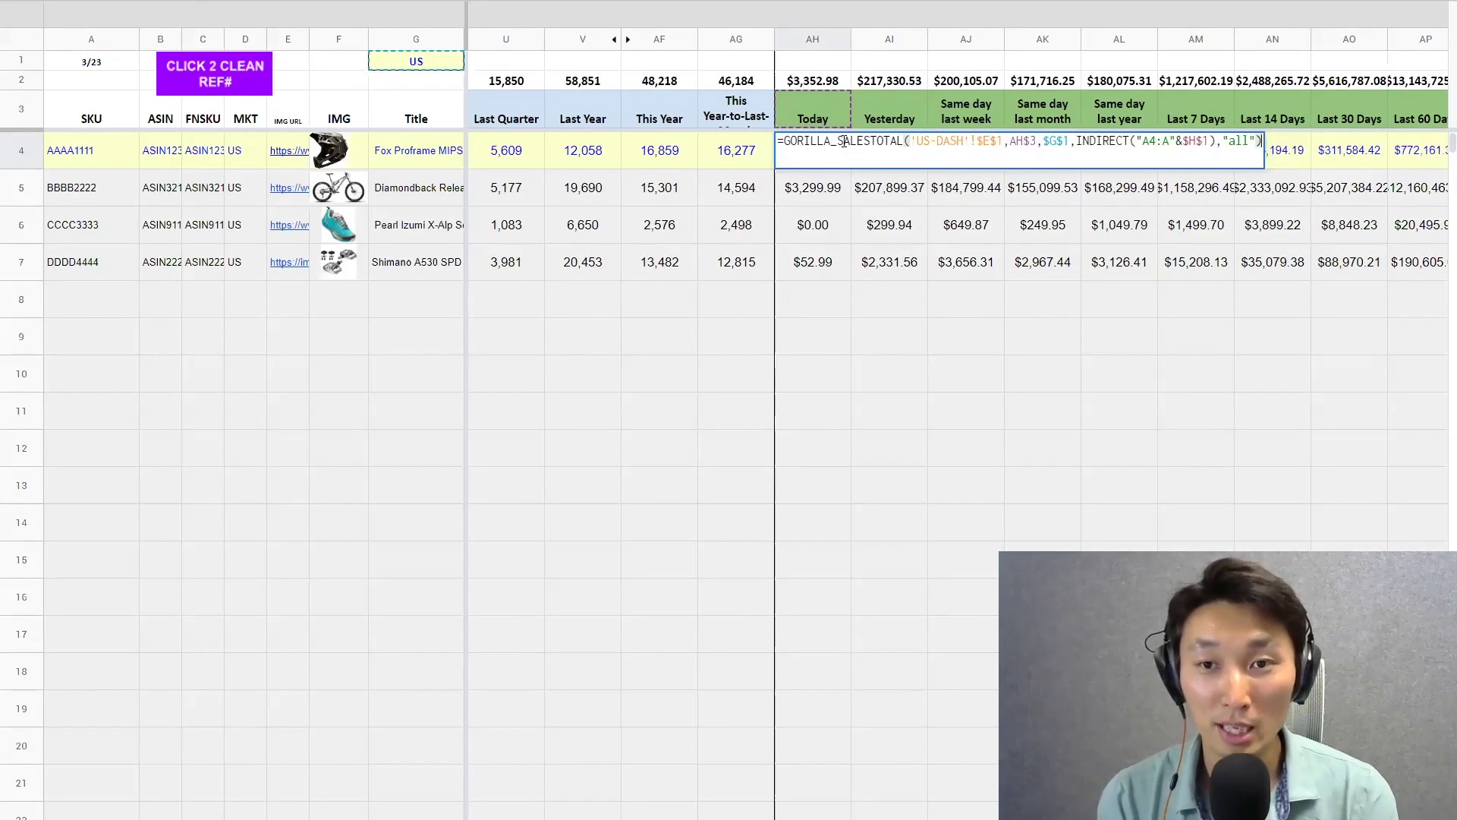
drag(838, 142, 901, 145)
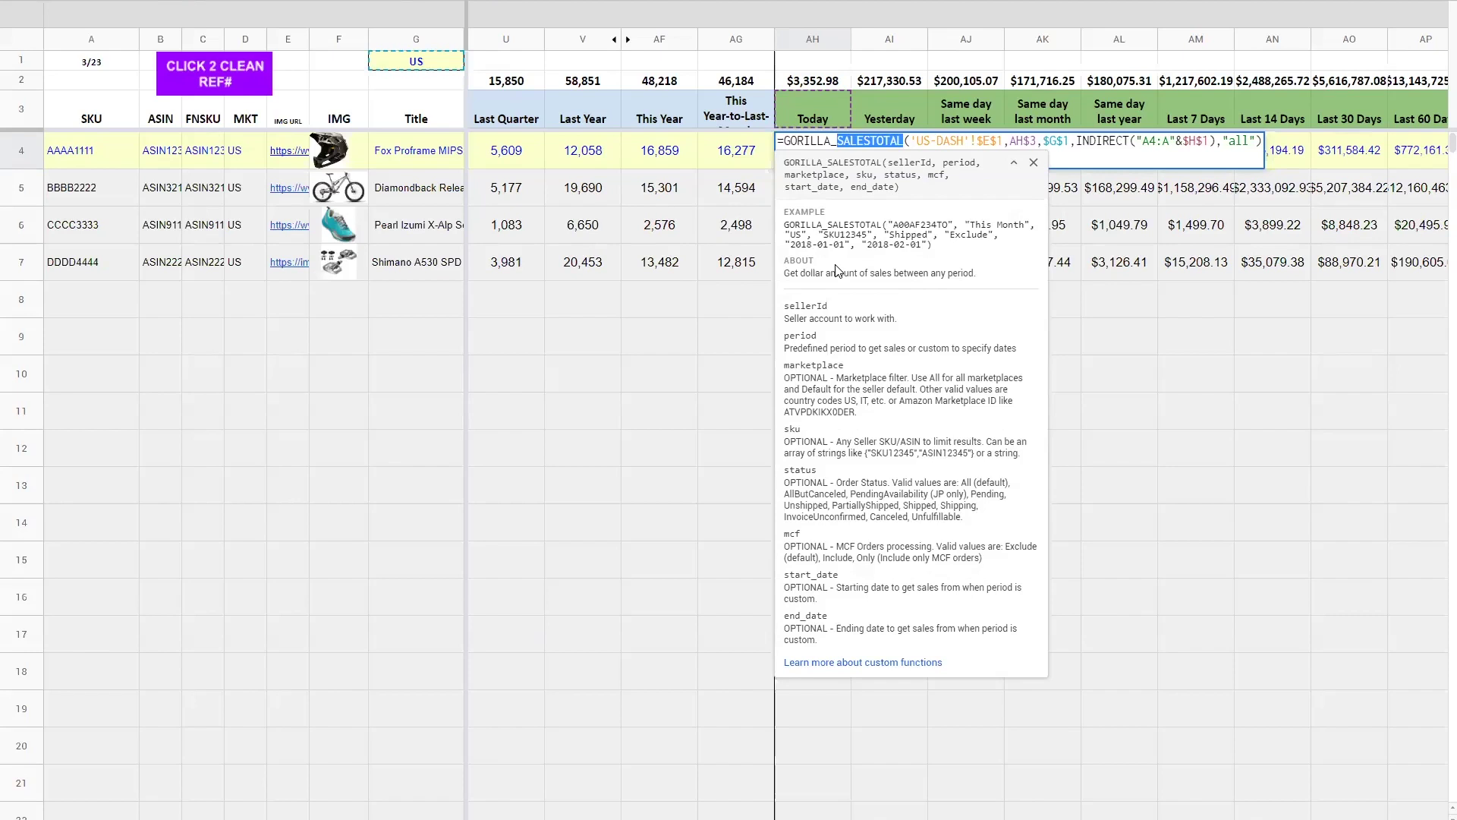
key(Escape)
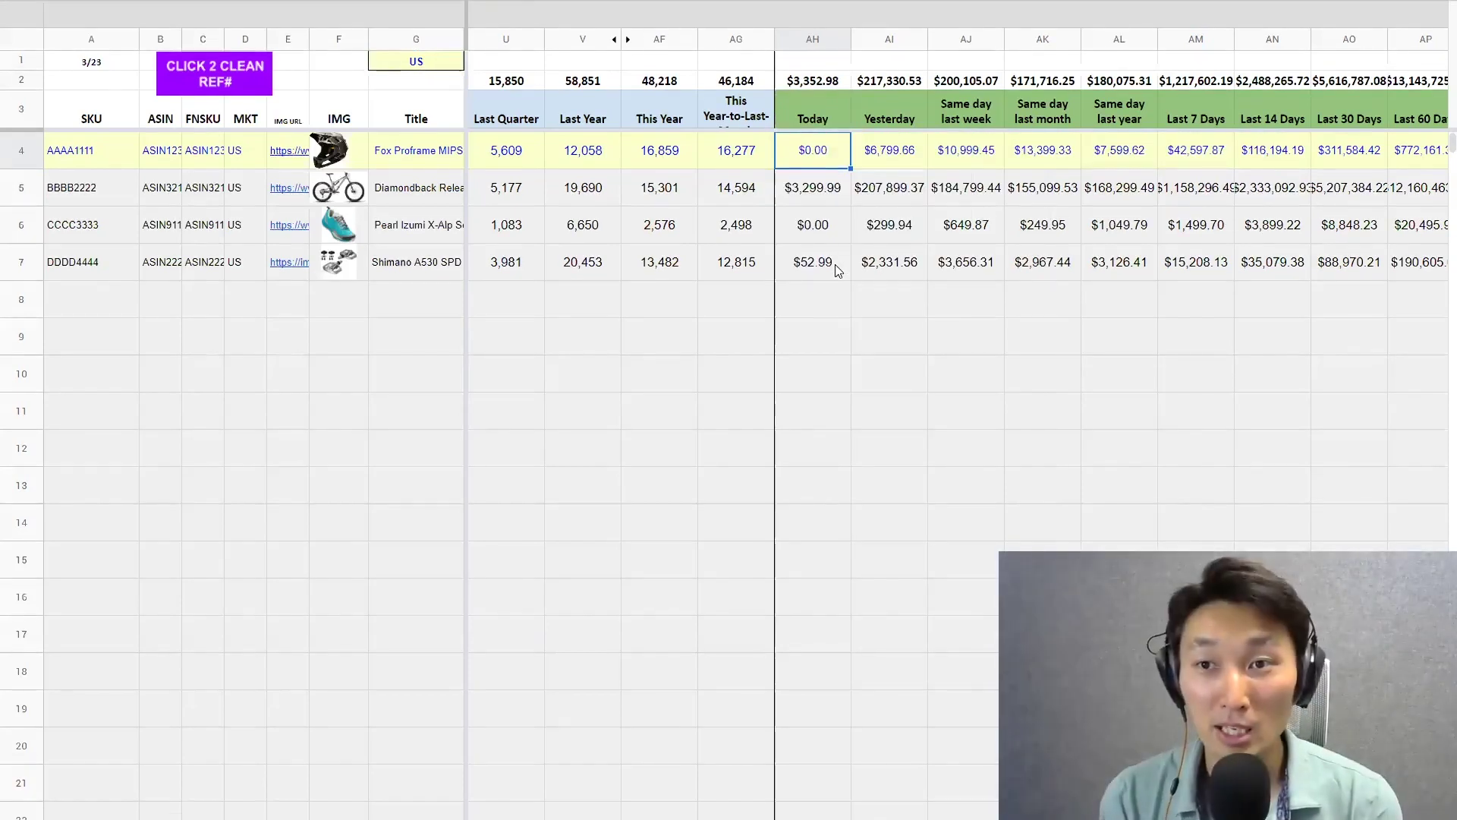
click(1041, 112)
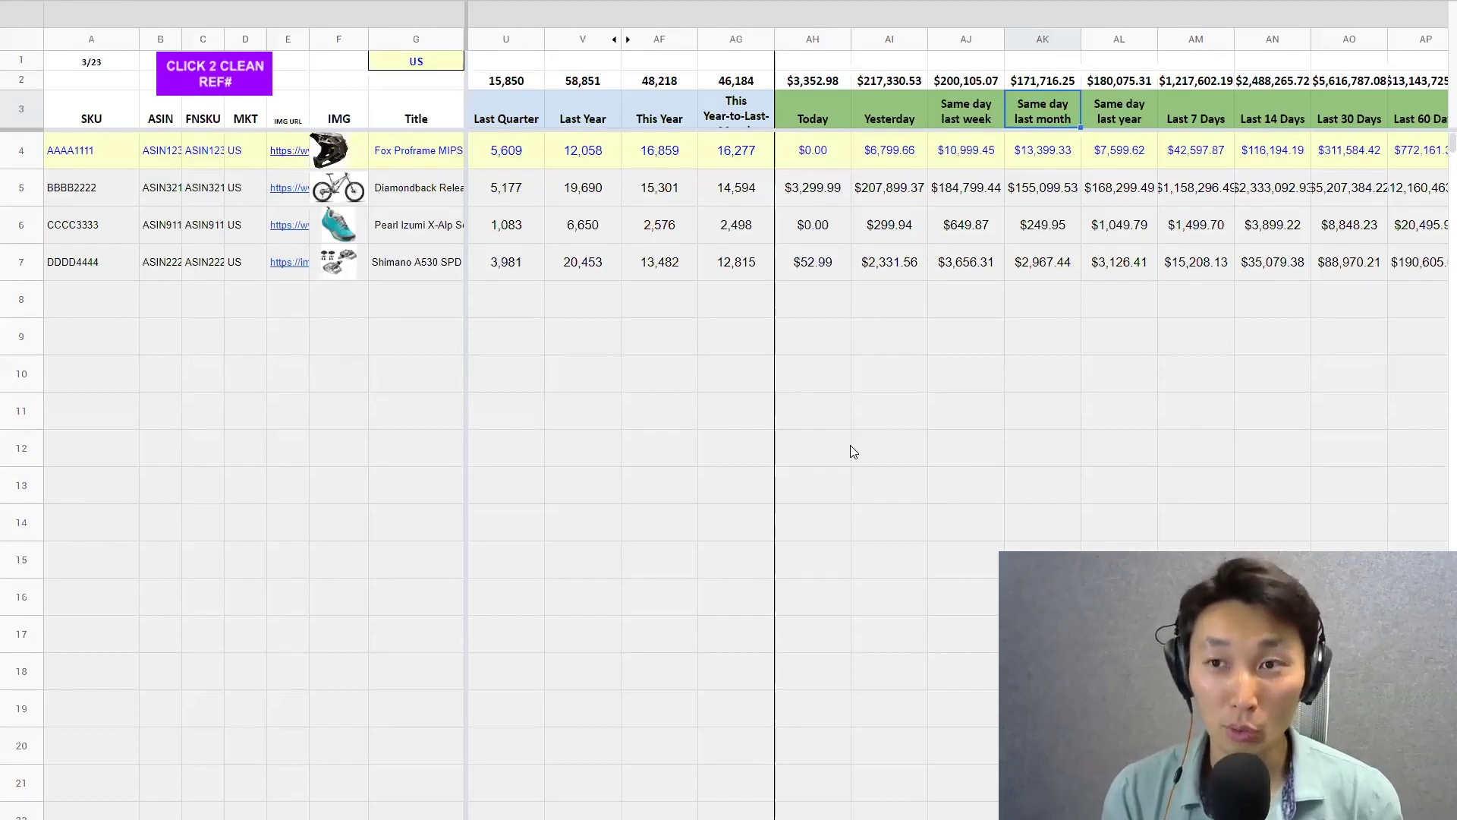
Step along row 4 through the revenue periods to the first SKU's Ranking value, then scroll back left
key(Right)
key(Down)
key(Right)
key(Right)
key(Right)
key(Right)
key(Right)
key(Right)
key(Right)
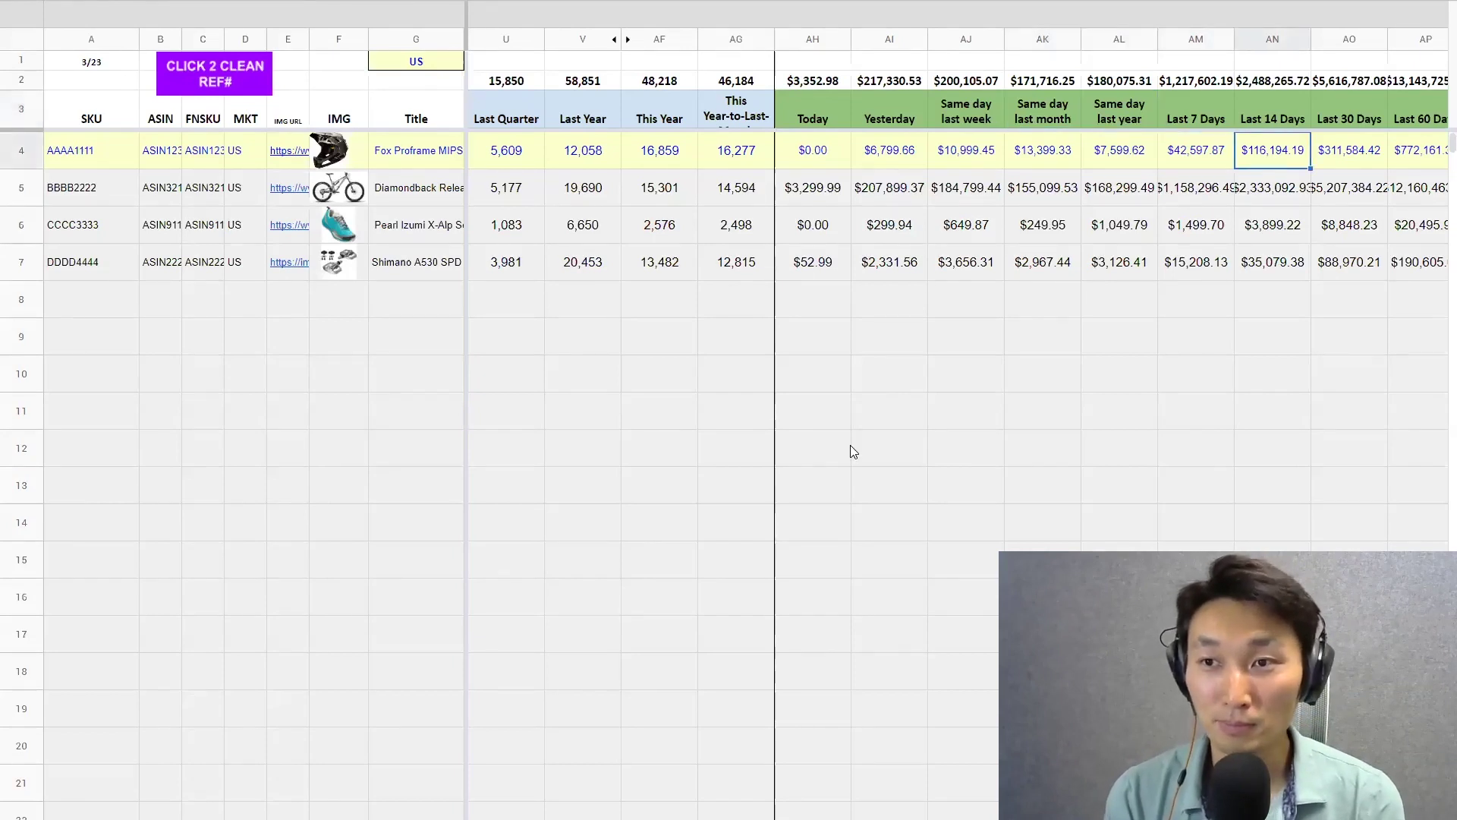
key(Right)
key(Right)
key(Right)
key(Right)
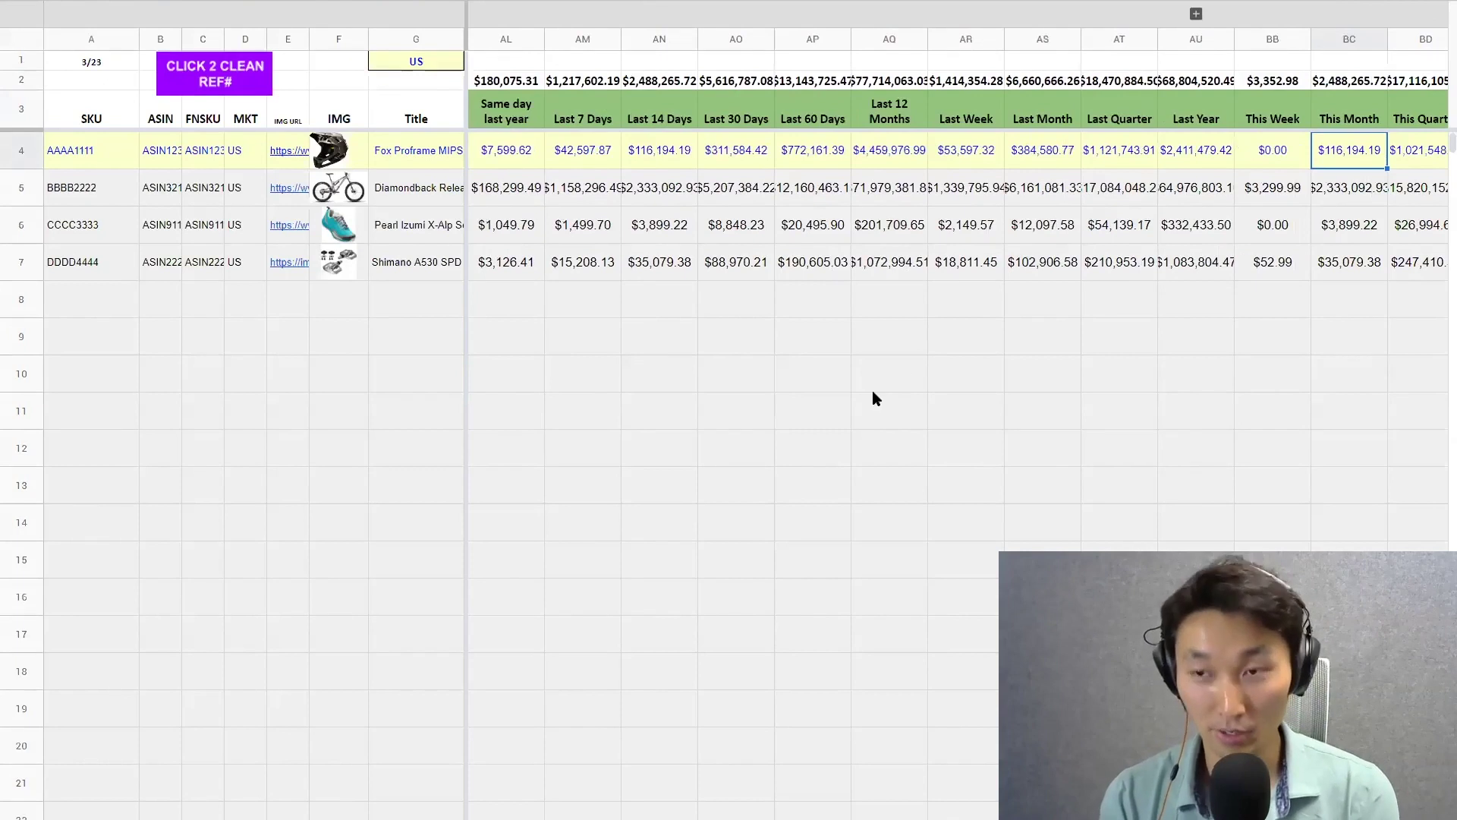
key(Right)
key(Right)
key(Right)
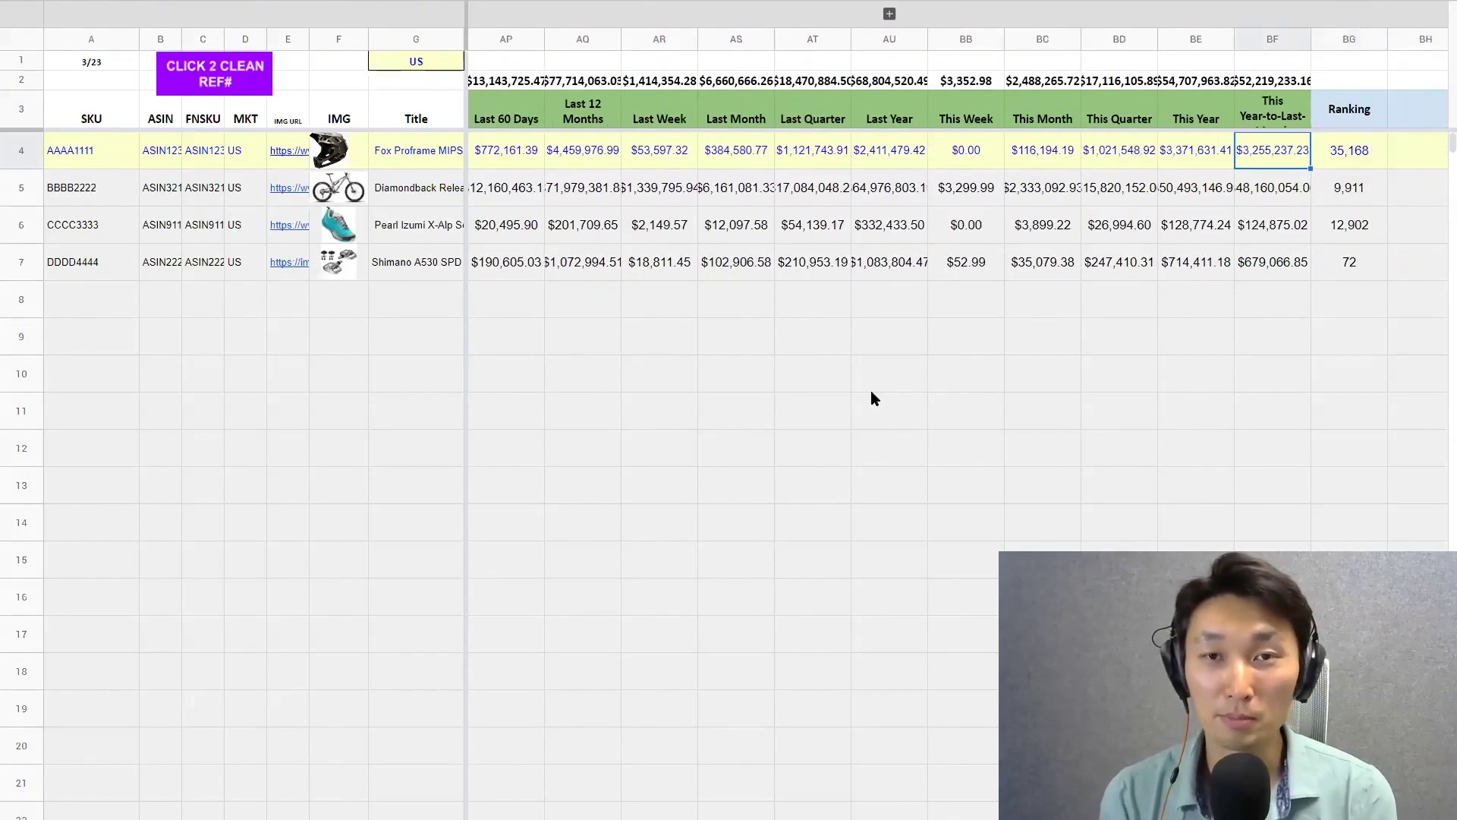
key(Right)
key(Right)
key(Right)
key(Right)
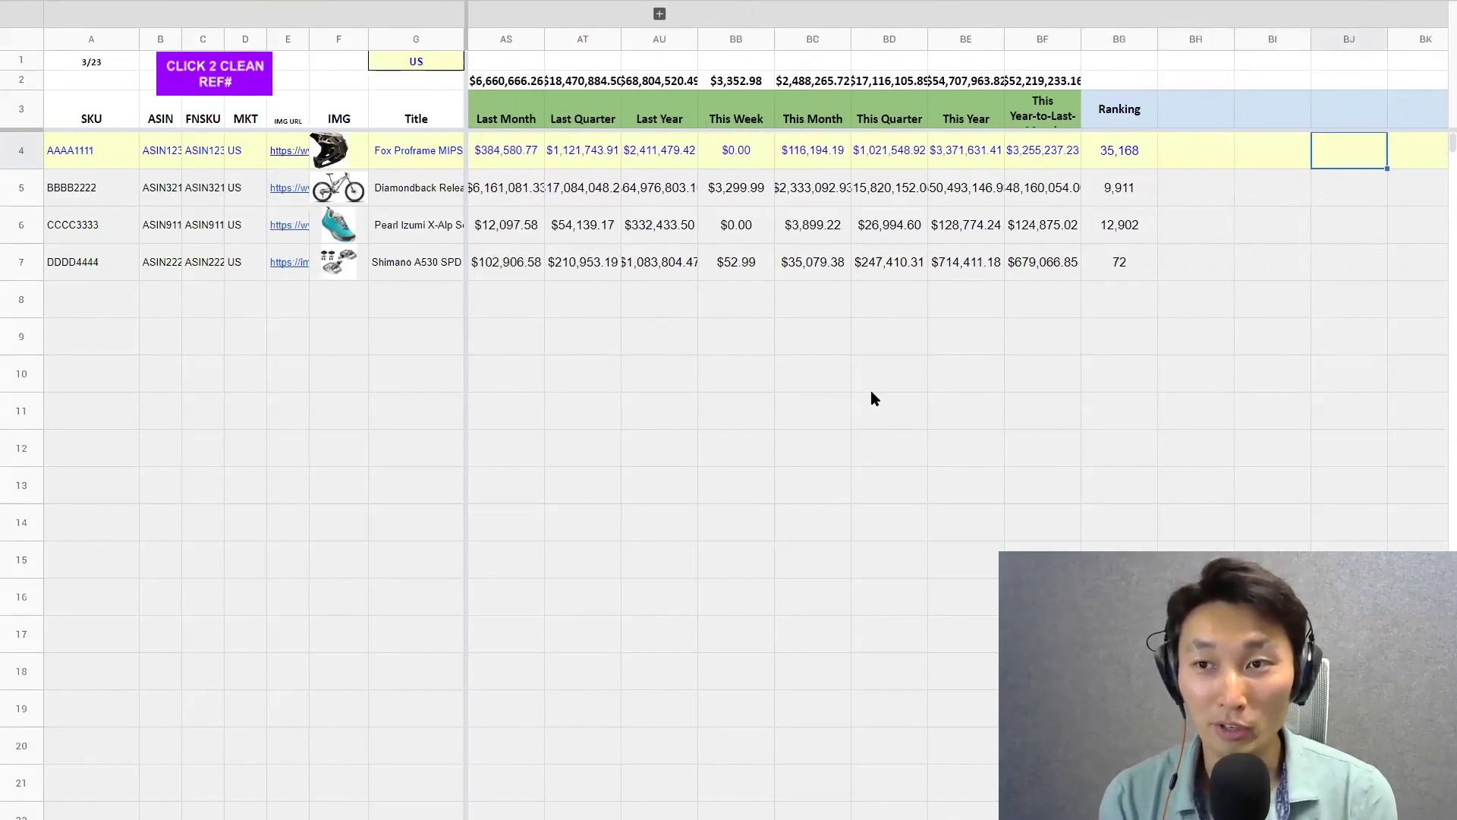
key(Right)
key(Right)
key(Right)
click(859, 151)
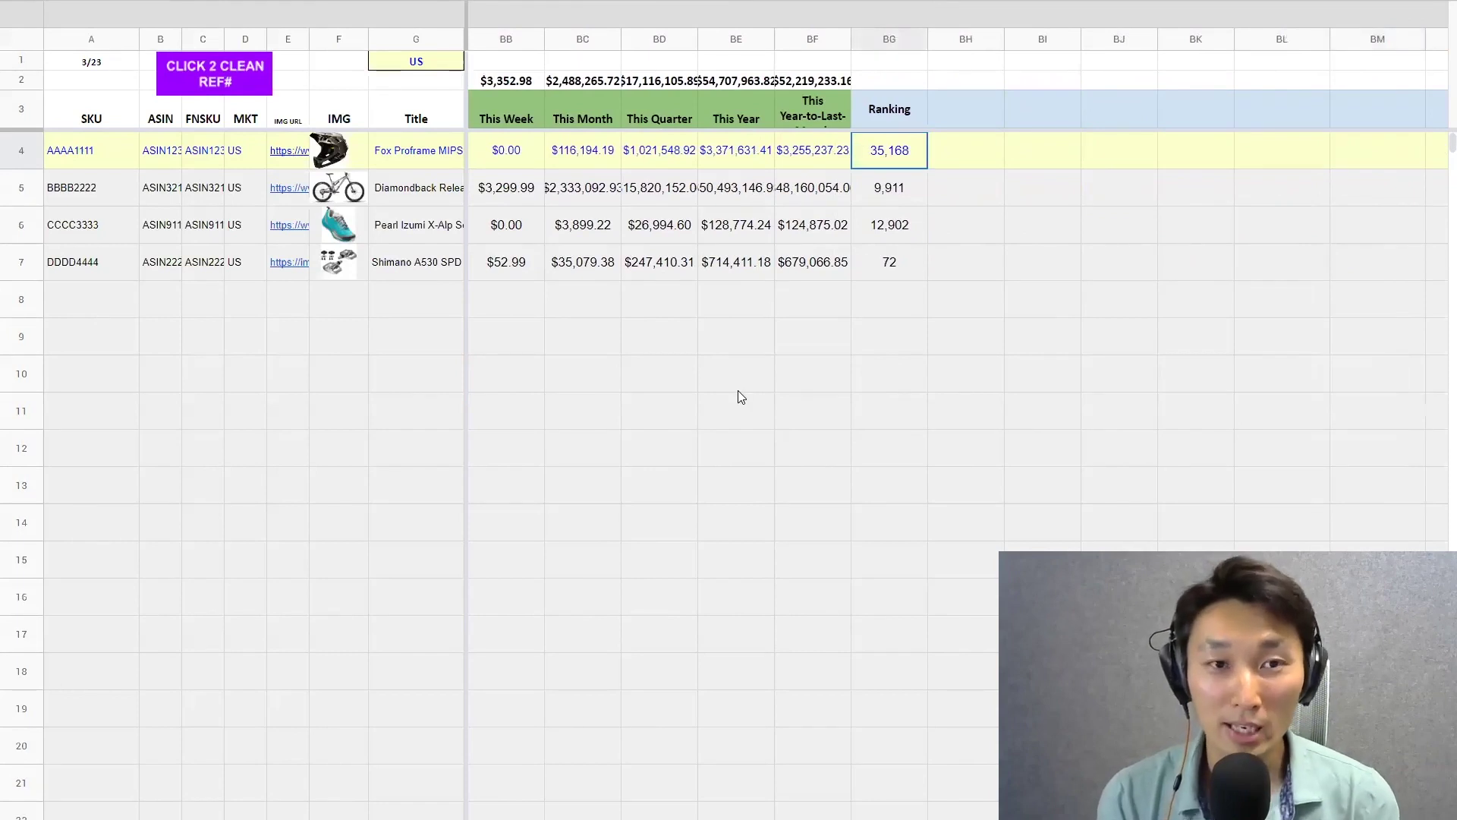
mouse_move(267, 173)
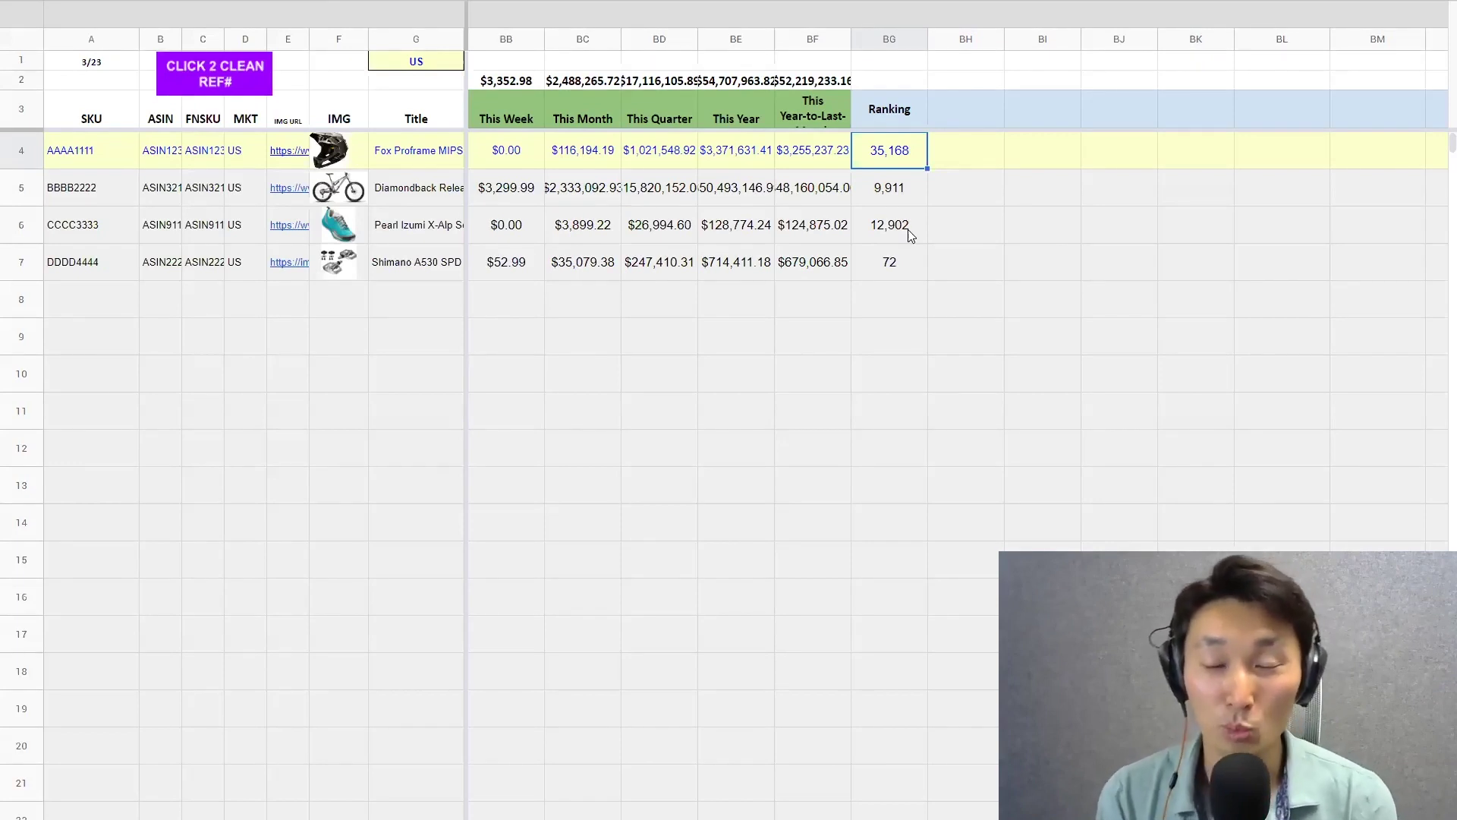
scroll(957, 304, left, 15)
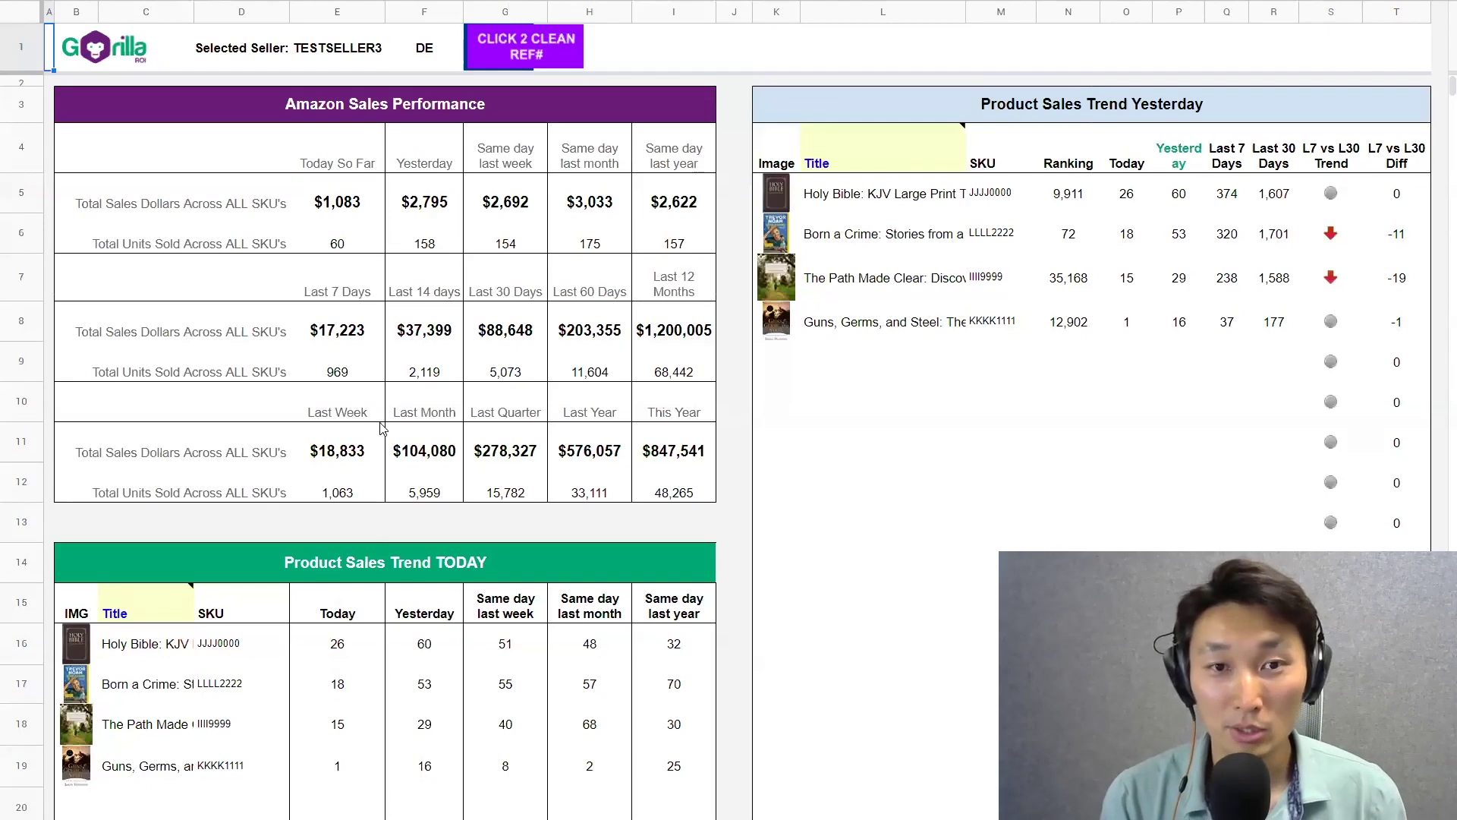
Highlight the $1,083 Today and 5,073 Last 30 Days totals, then select the DE marketplace cell
click(374, 205)
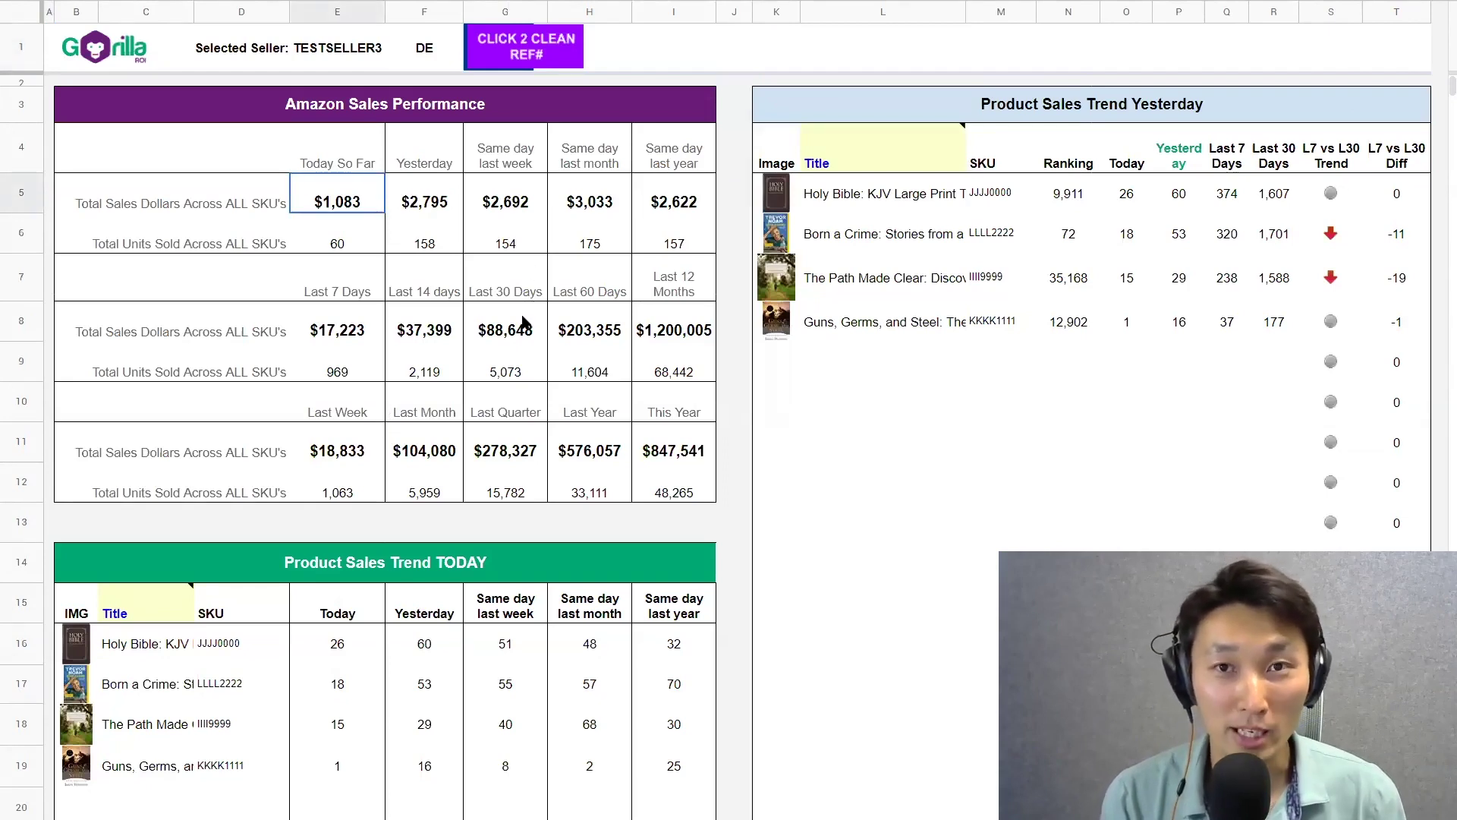
click(527, 370)
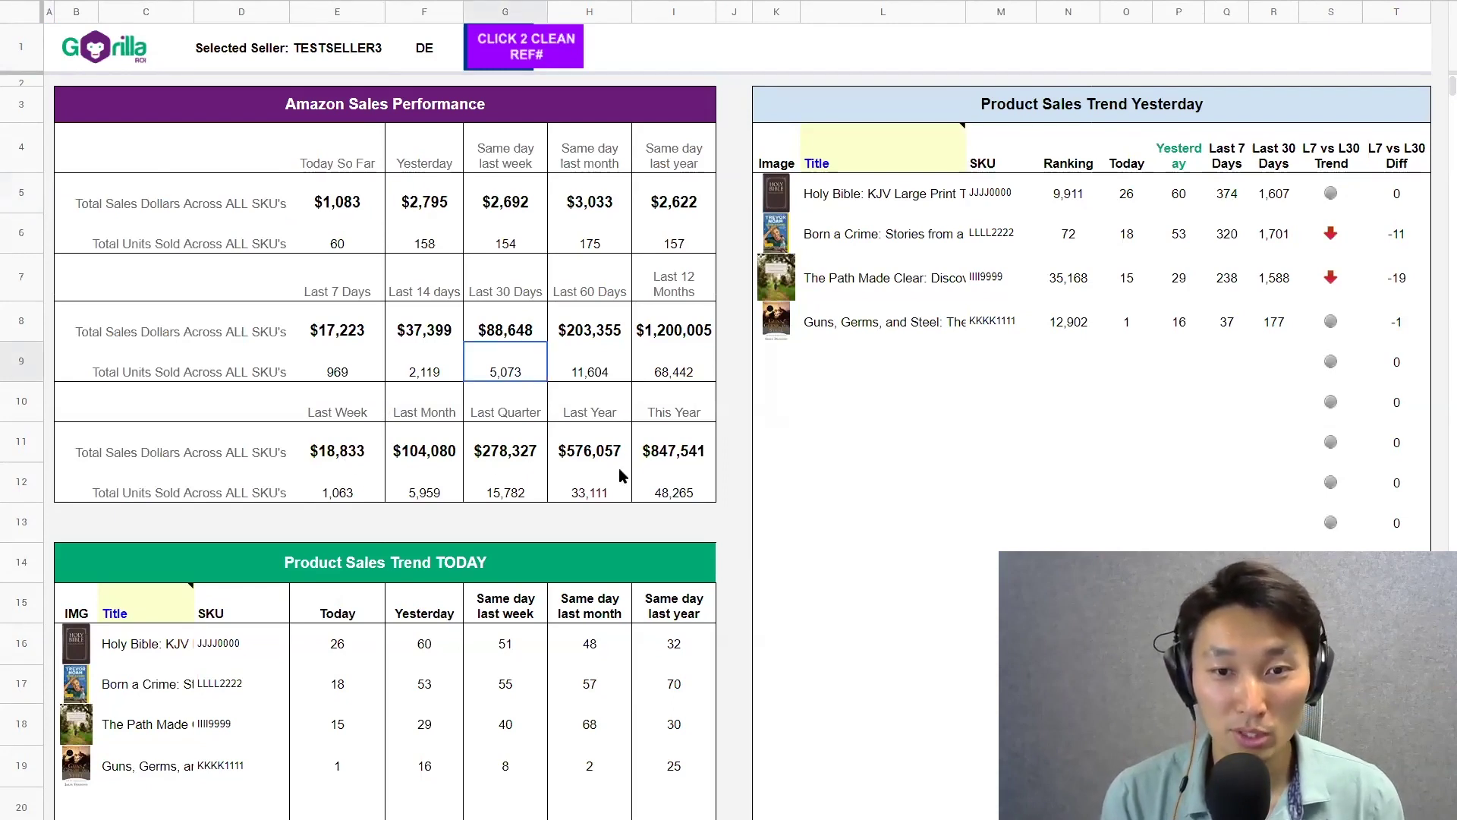
drag(334, 451, 577, 486)
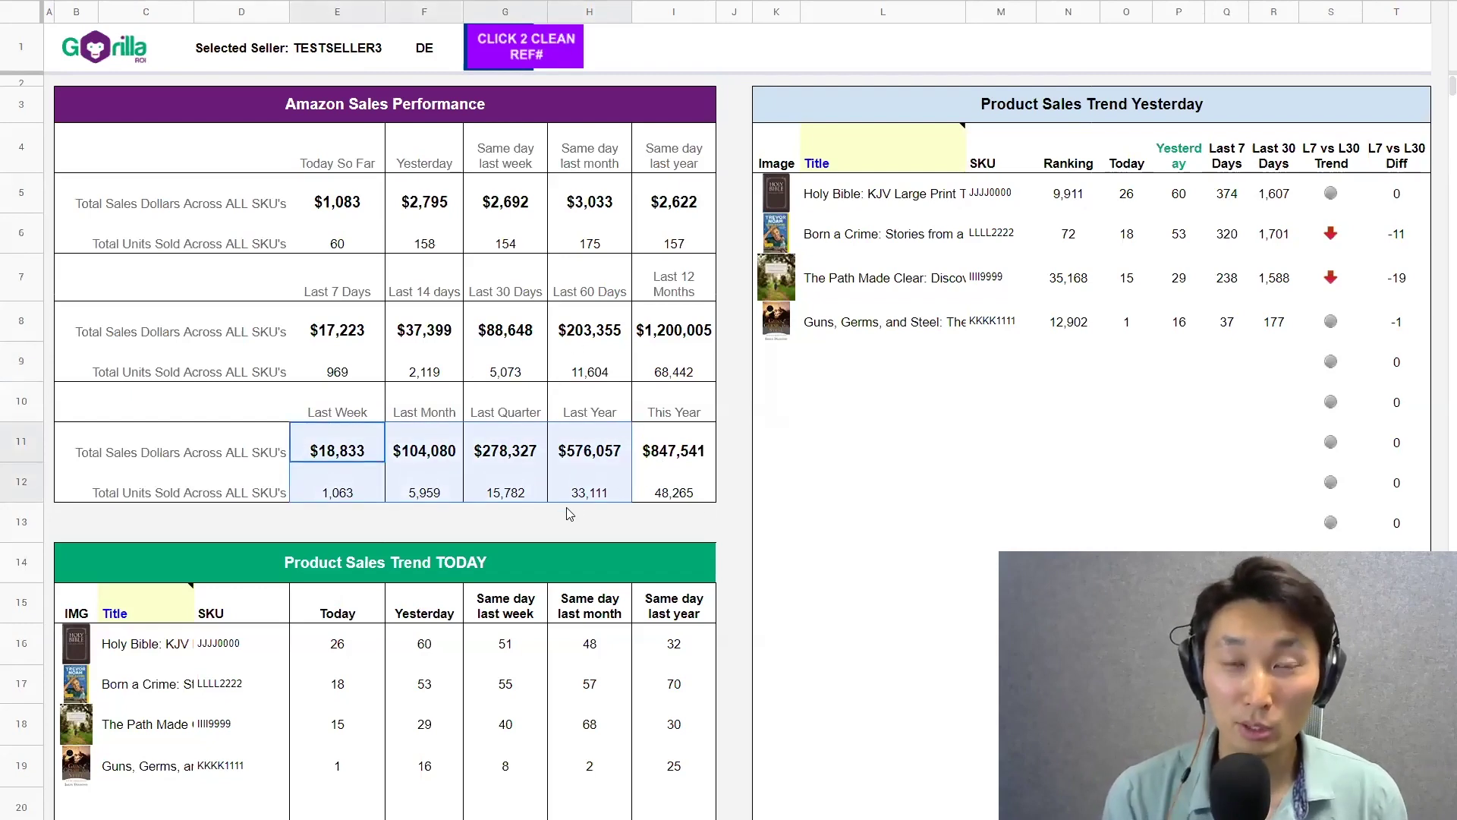
key(ctrl+Right)
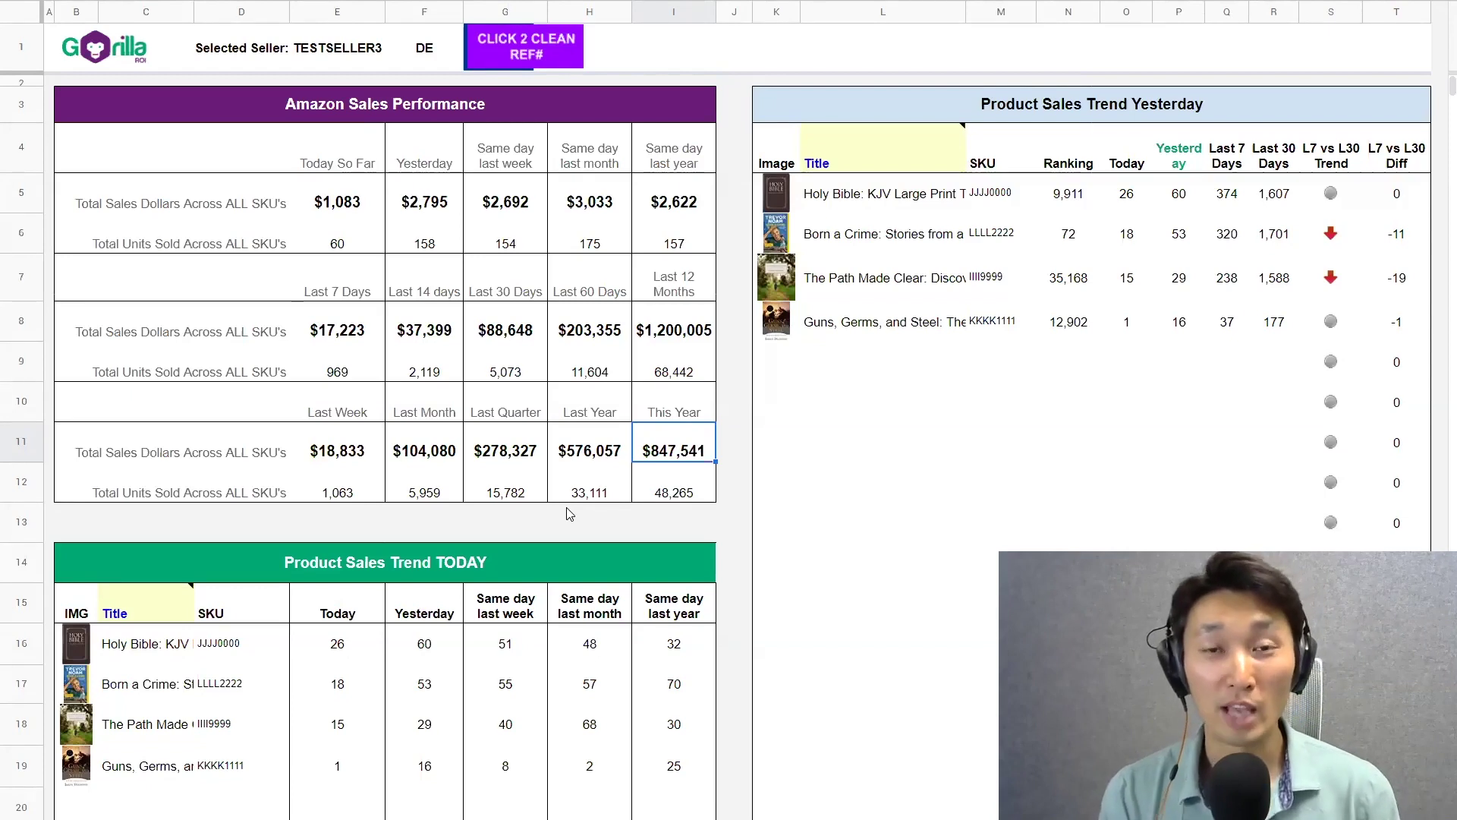
click(425, 37)
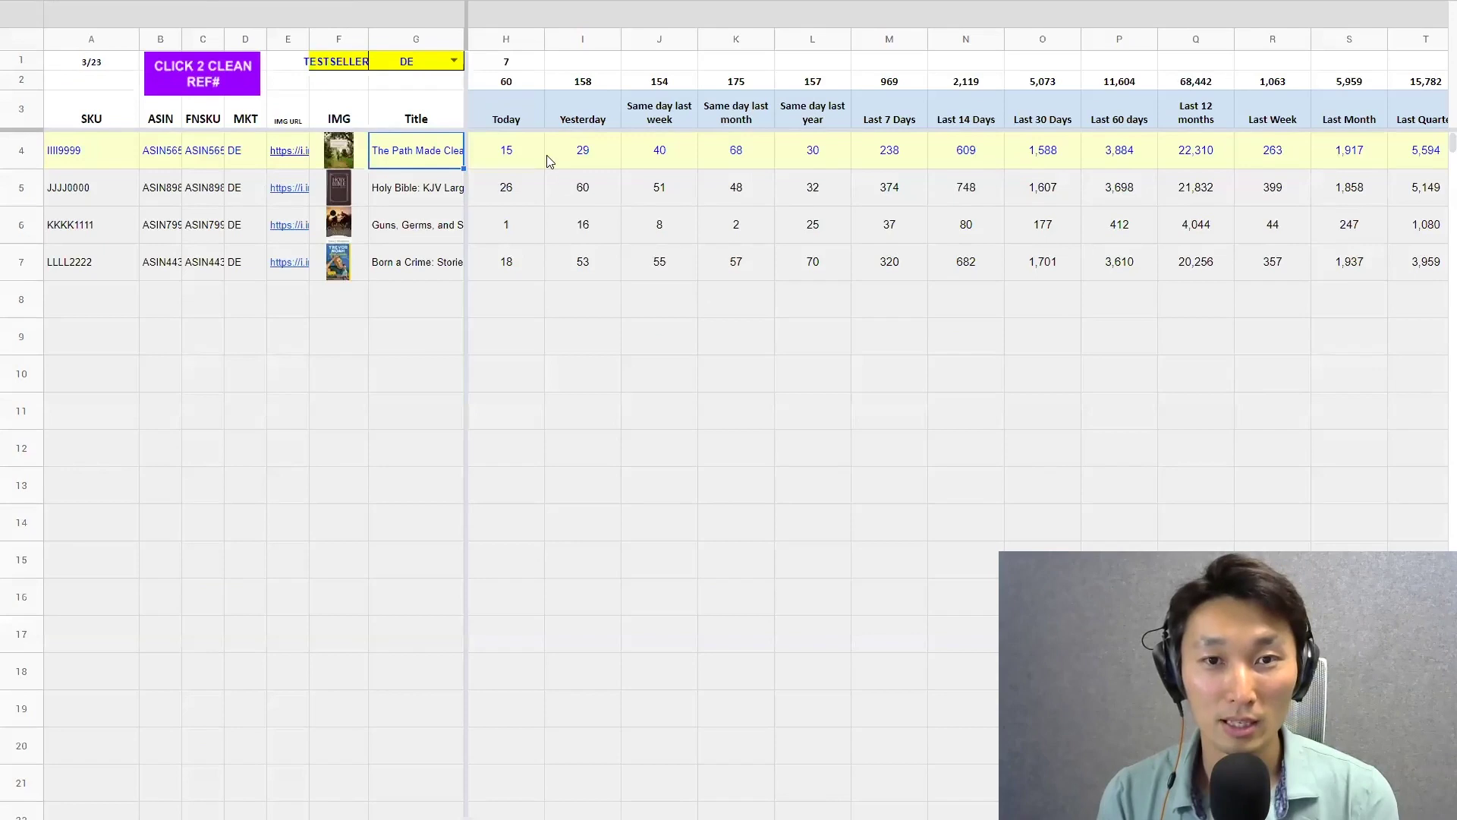
click(548, 156)
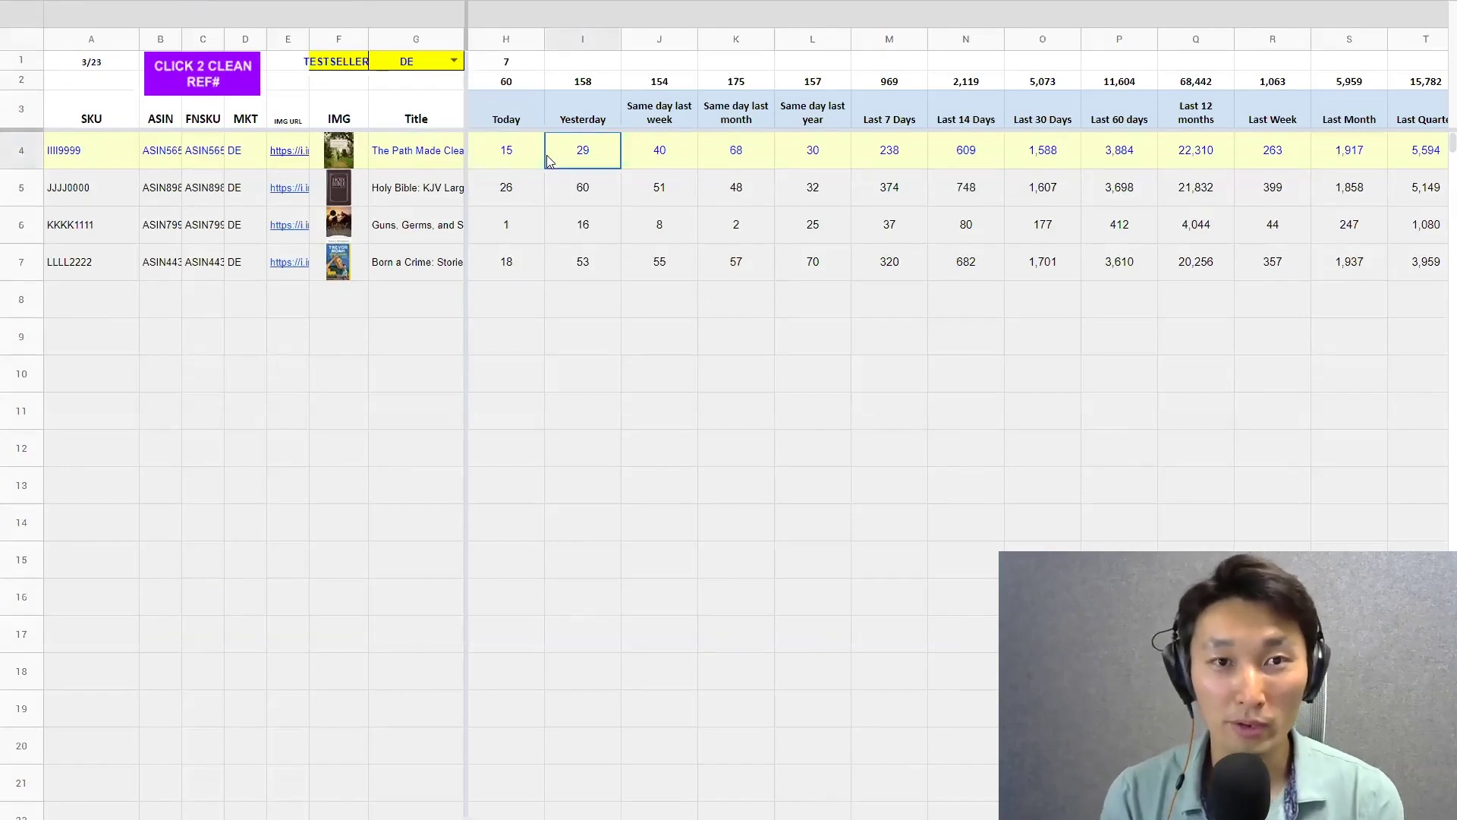